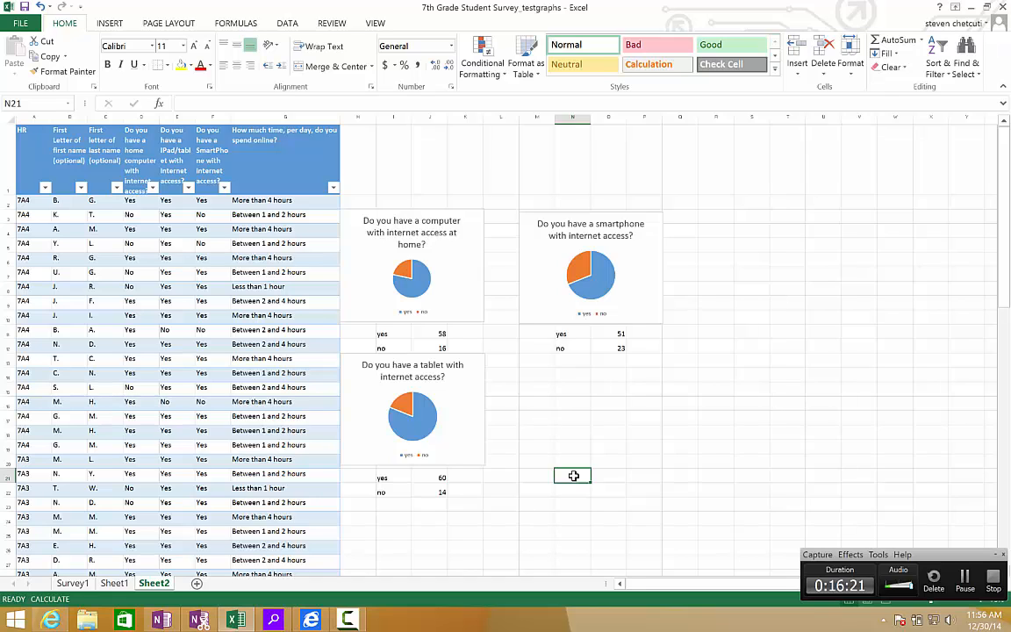
- Enter the category labels "> 1 hour", "1-2 hours", "2-4 hours" and "<4 hours" in cells N21 to N24
{"action": "type", "text": "> 1 h"}
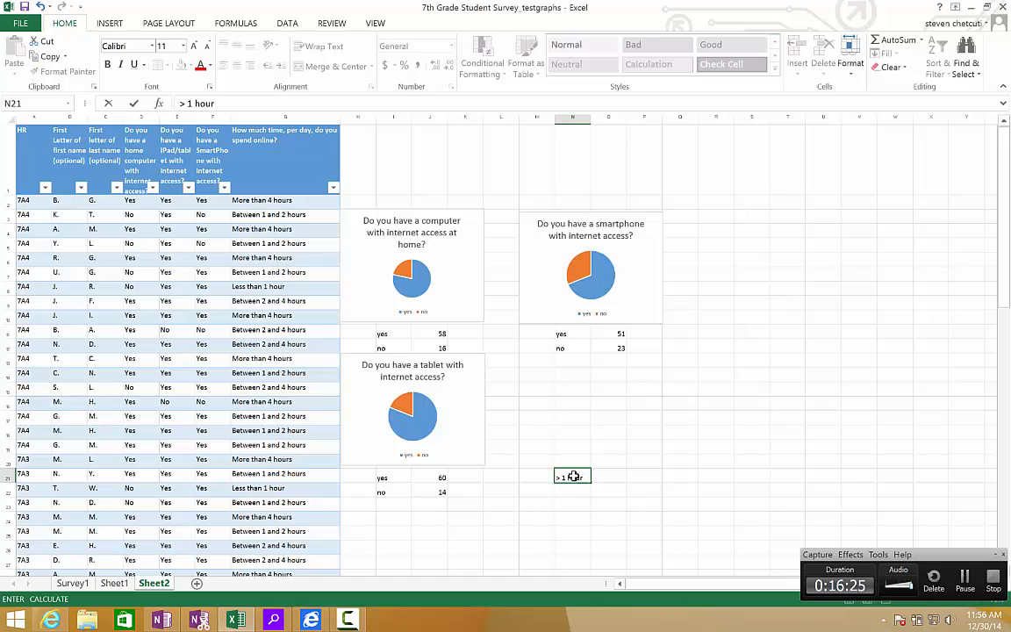
{"action": "type", "text": "our"}
{"action": "left_click", "coordinate": [579, 492]}
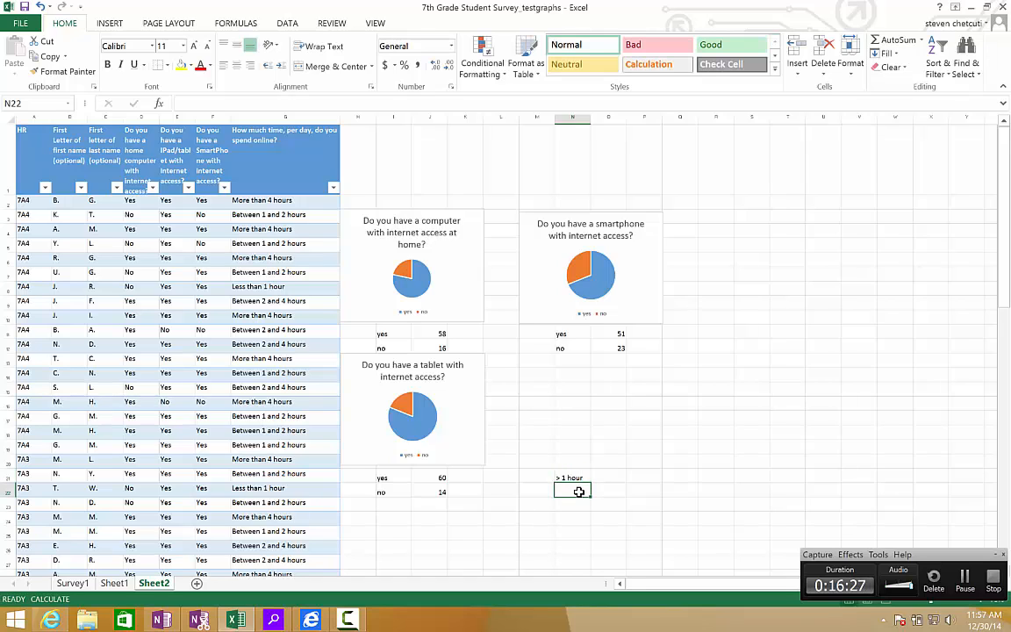
{"action": "type", "text": "1-2"}
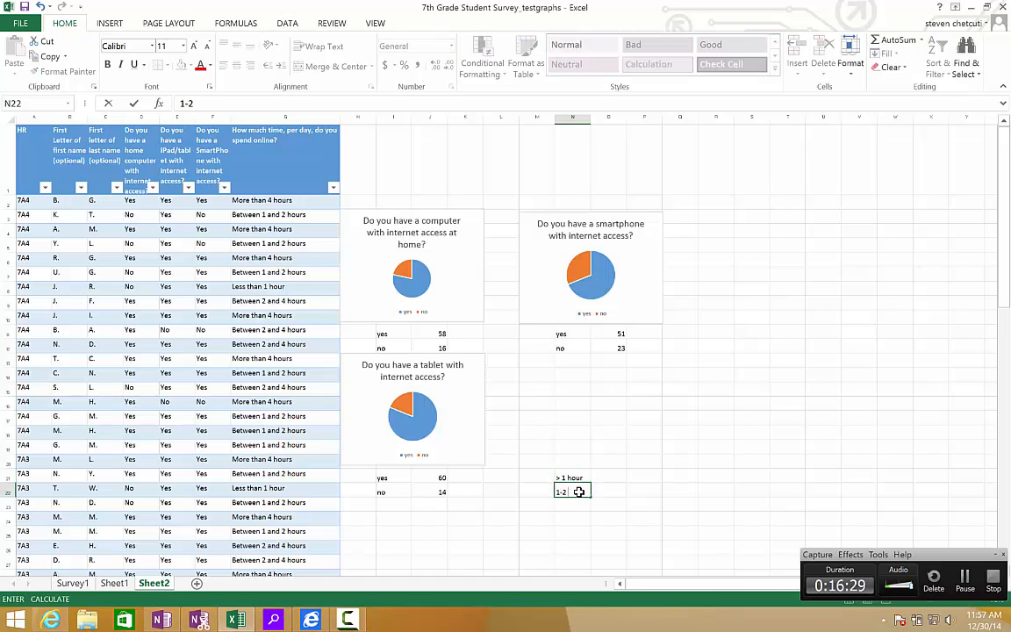
{"action": "type", "text": " houe"}
{"action": "key", "text": "BackSpace"}
{"action": "left_click", "coordinate": [566, 503]}
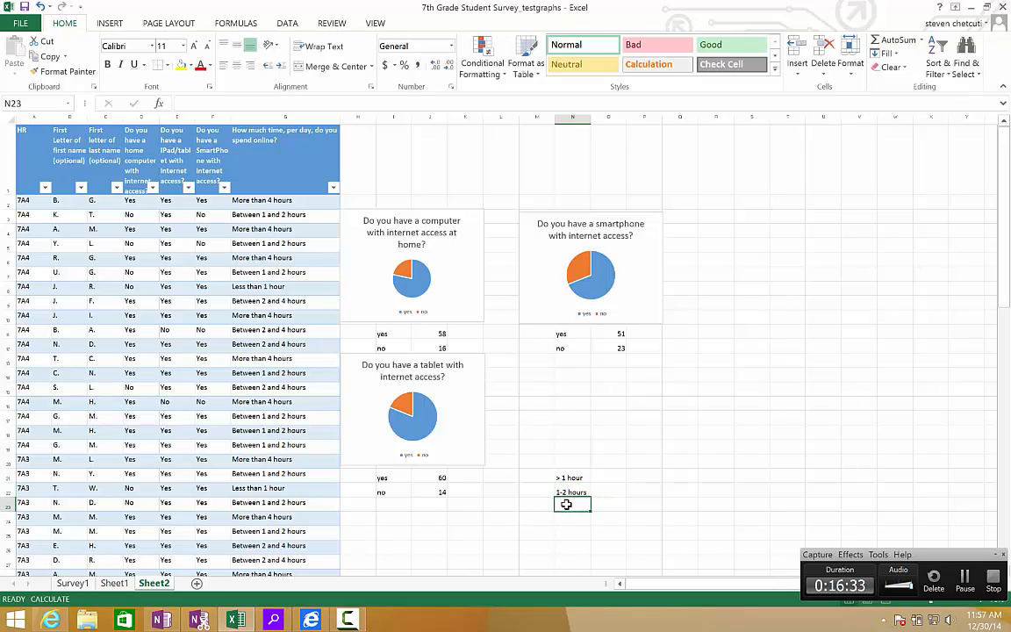
{"action": "type", "text": "2-"}
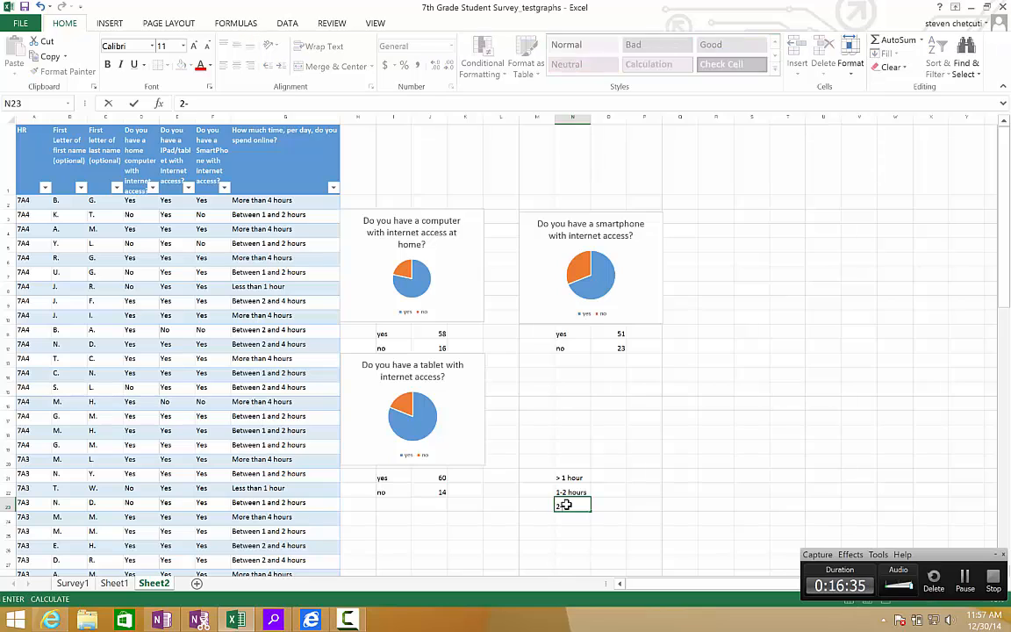
{"action": "type", "text": "4 hours"}
{"action": "key", "text": "Return"}
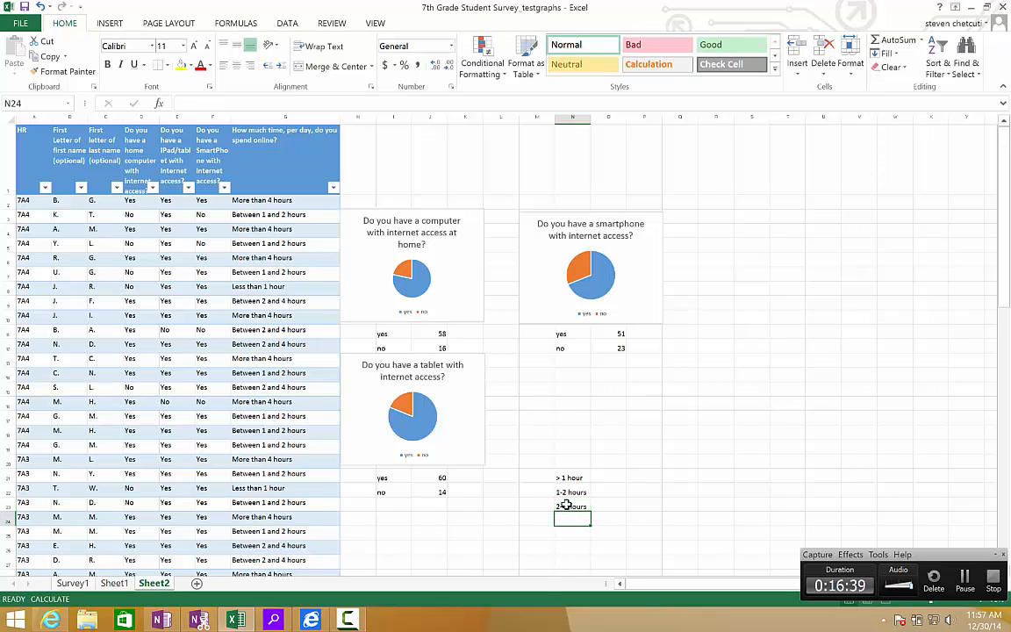
{"action": "type", "text": "<"}
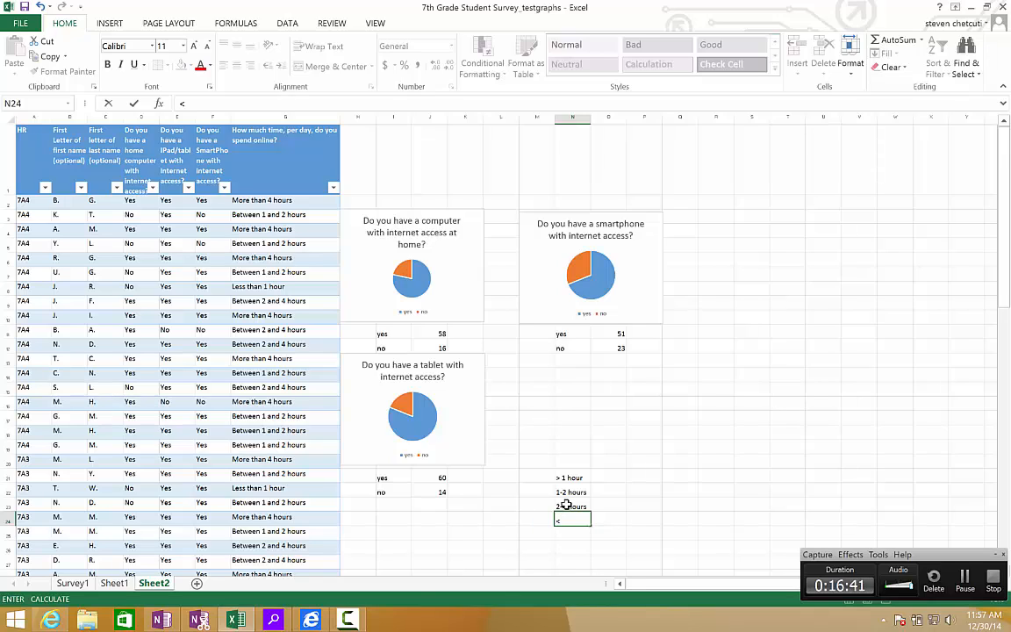
{"action": "type", "text": "4 hours"}
- Enter a COUNTIF formula in O21 that counts "Less than 1 hour" across the table's daily online time column, G2 through G75
{"action": "left_click", "coordinate": [608, 477]}
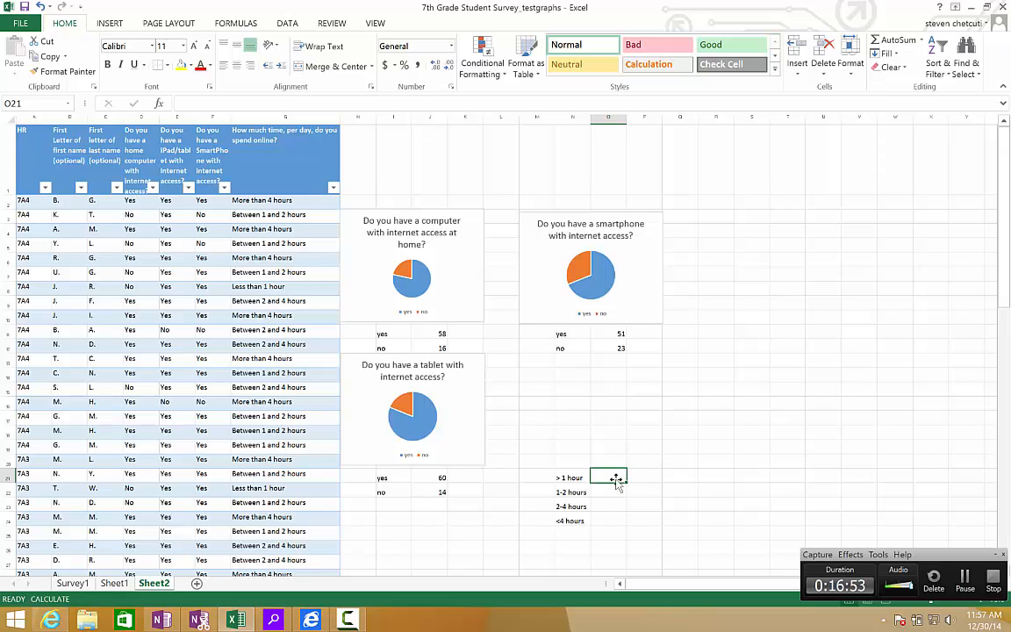
{"action": "type", "text": "="}
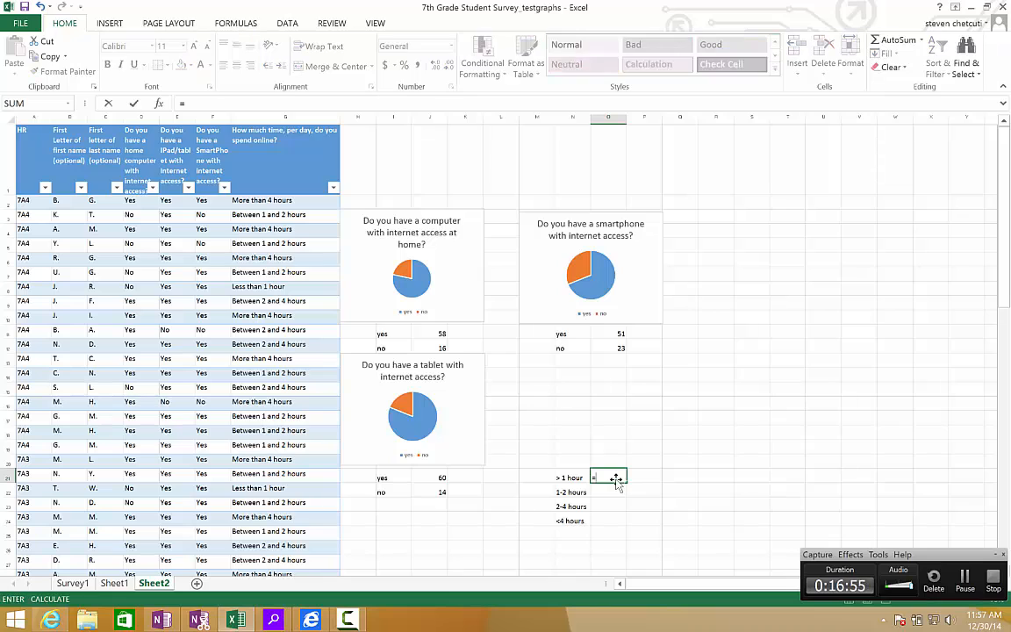
{"action": "type", "text": "countif("}
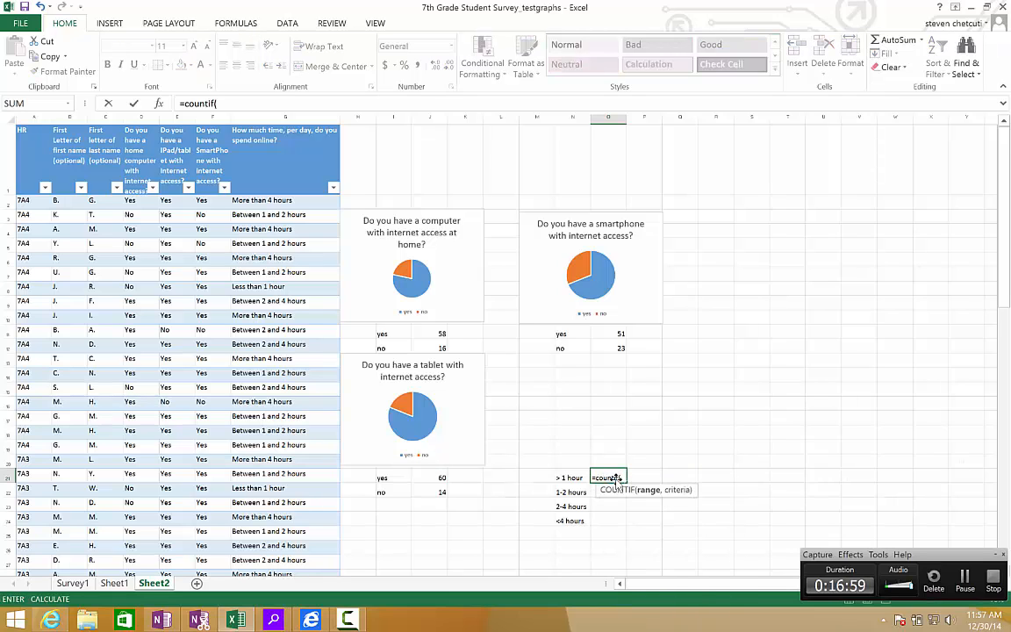
{"action": "left_click", "coordinate": [286, 203]}
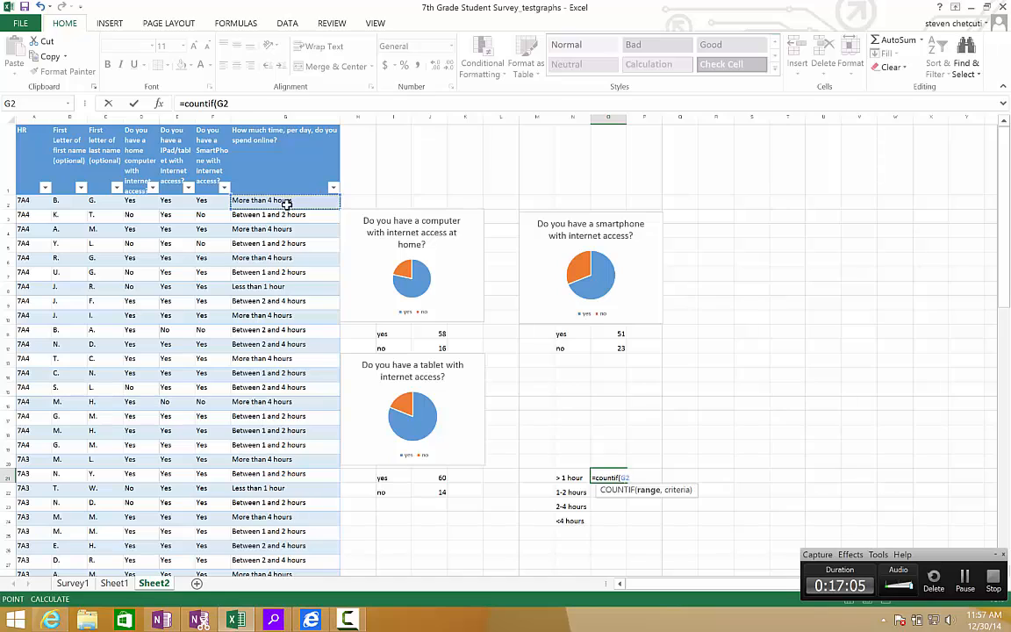
{"action": "left_click_drag", "start_coordinate": [286, 203], "coordinate": [304, 534]}
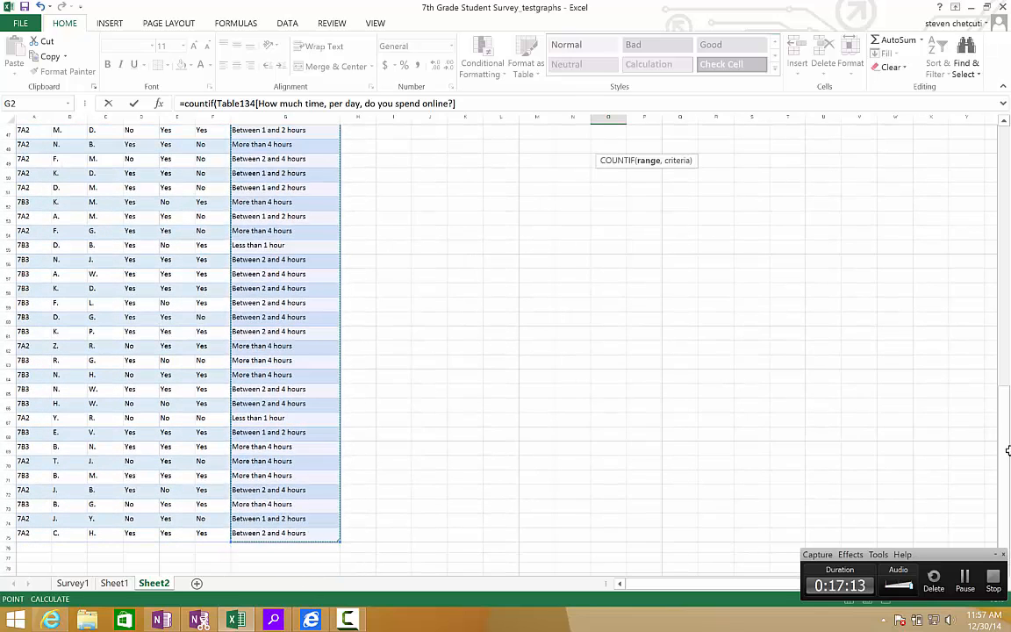
{"action": "left_click_drag", "start_coordinate": [1005, 351], "coordinate": [1007, 132]}
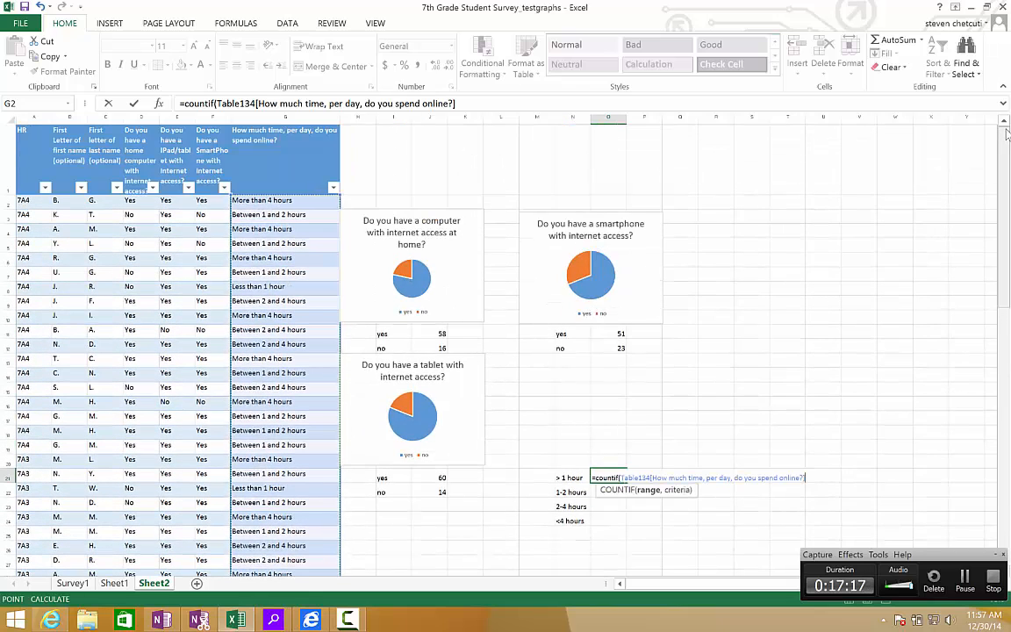
{"action": "type", "text": ","}
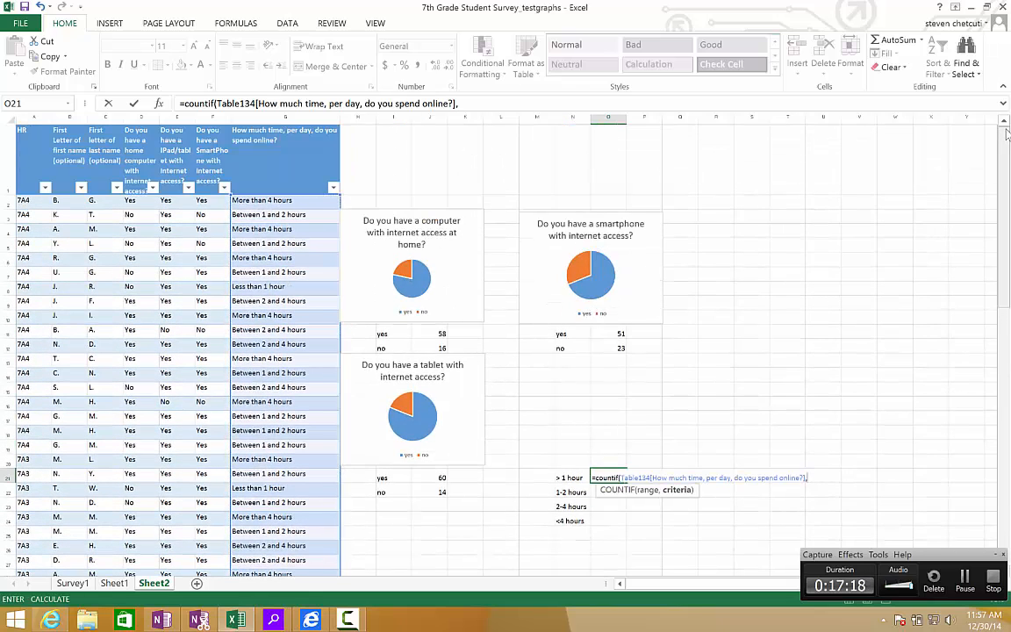
{"action": "type", "text": "\"Less than 1"}
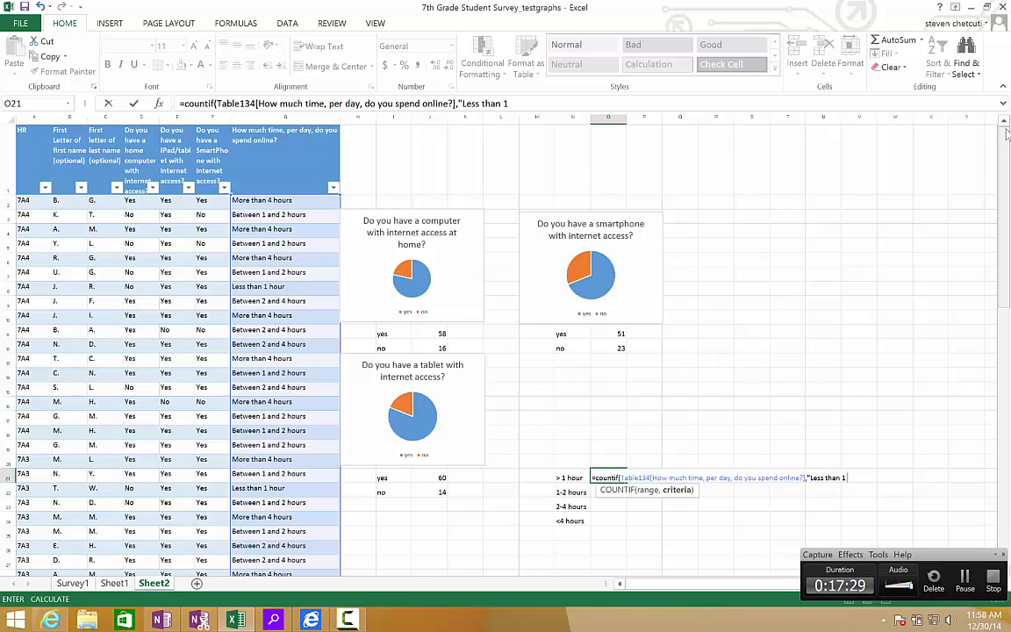
{"action": "type", "text": " hour"}
{"action": "key", "text": "Return"}
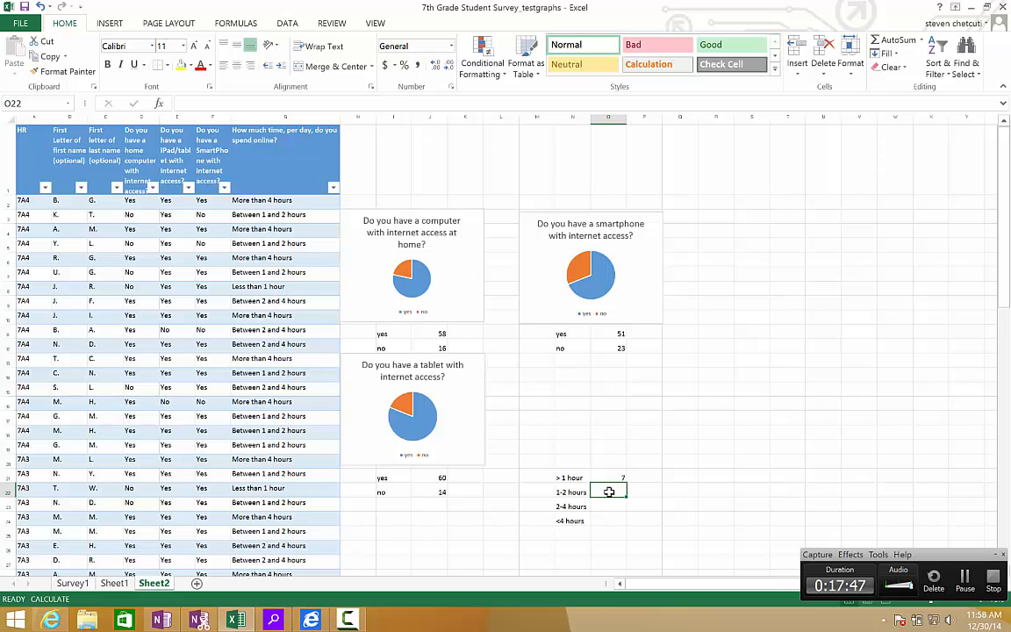
- Enter a COUNTIF formula in O22 that counts "Between 1 and 2 hours" in the range G2:G75
{"action": "type", "text": "="}
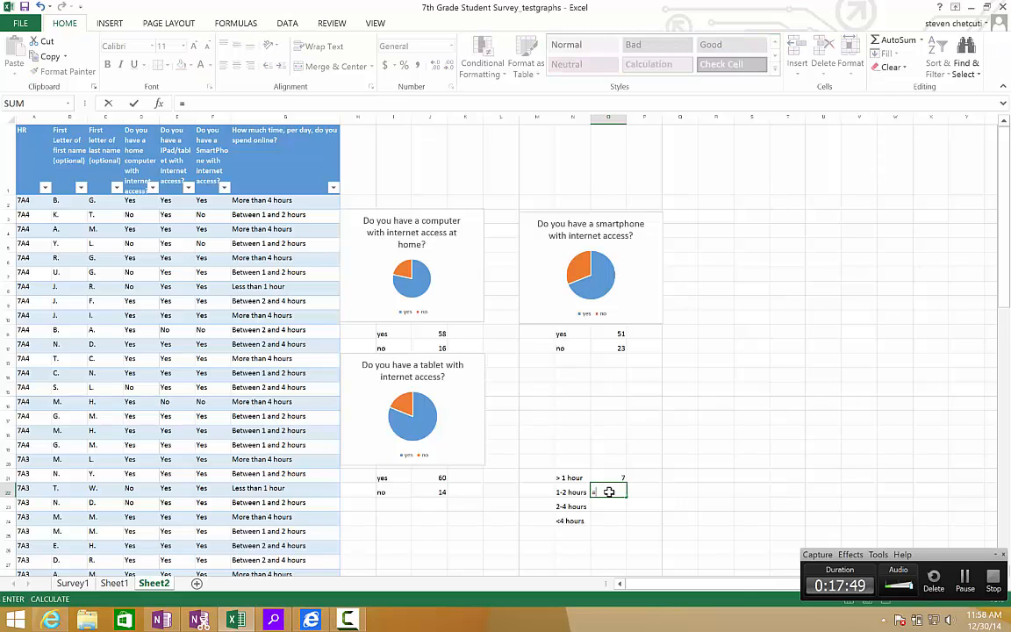
{"action": "type", "text": "counti"}
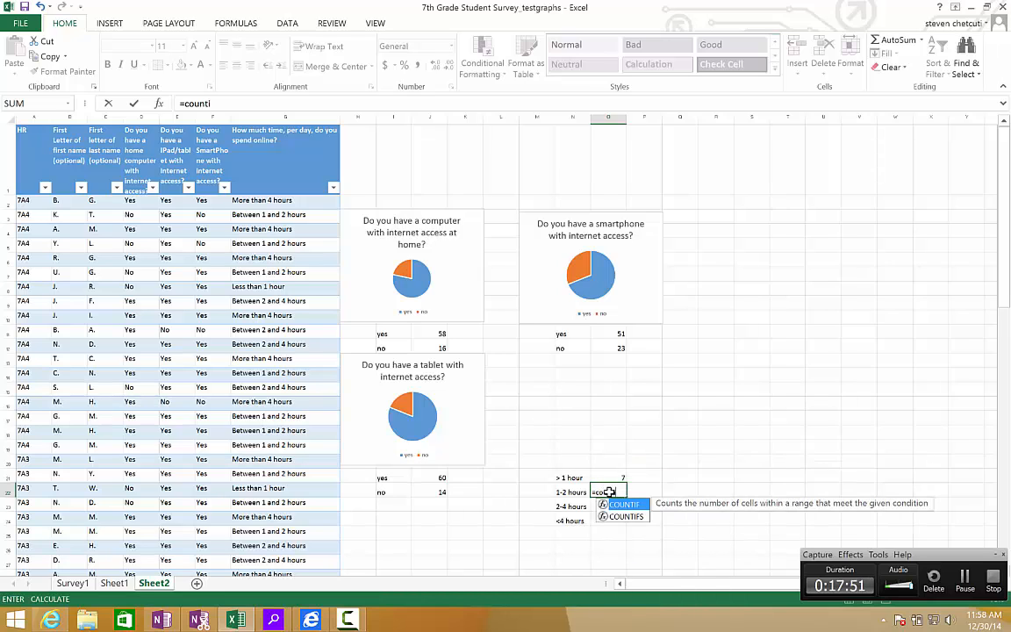
{"action": "type", "text": "f("}
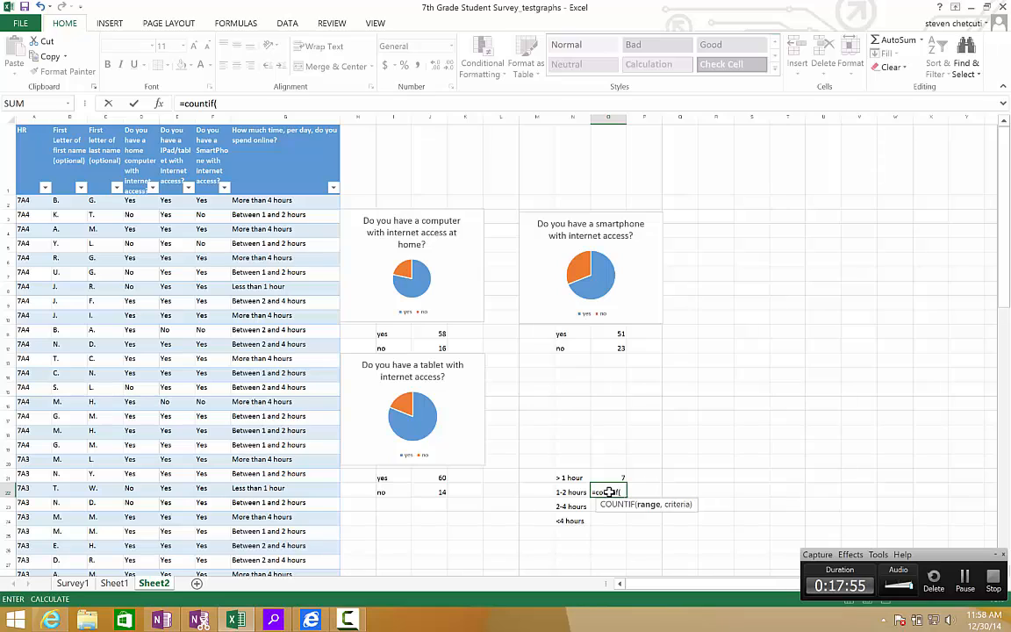
{"action": "type", "text": "G2"}
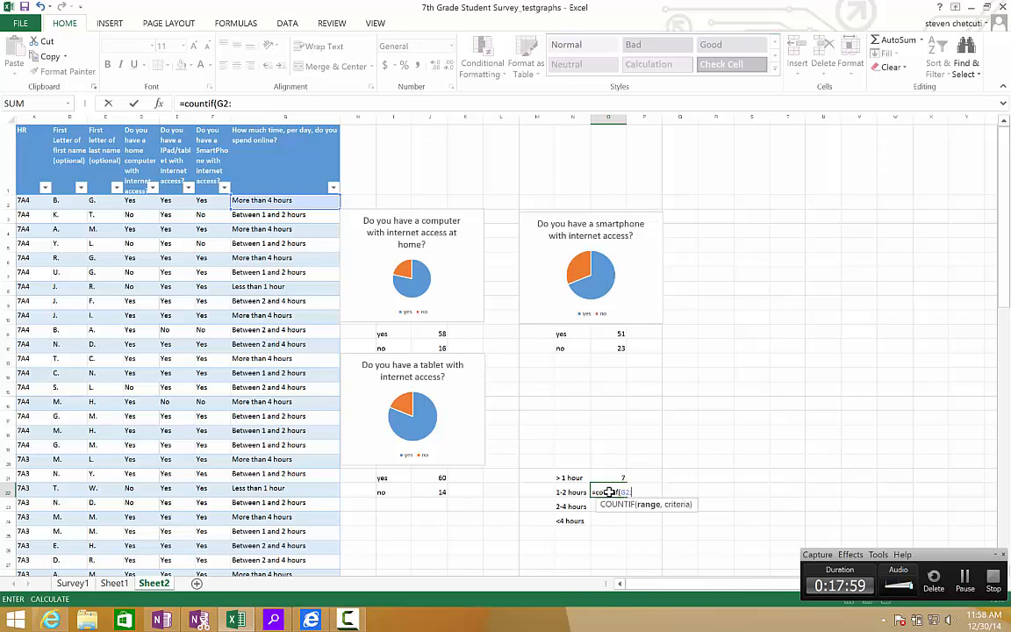
{"action": "type", "text": ":G75"}
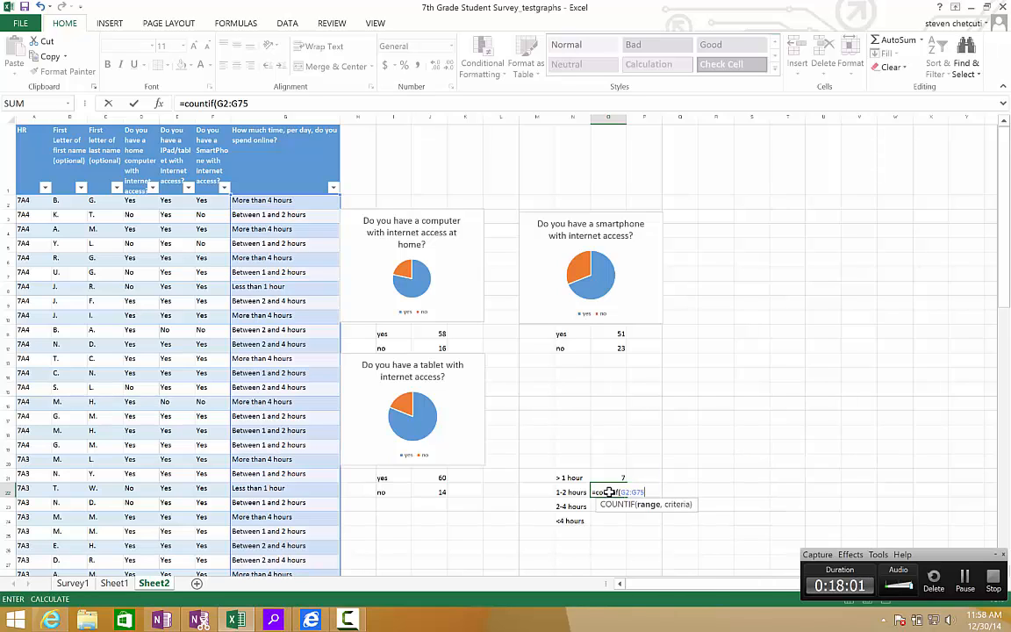
{"action": "type", "text": ",\"Bwt"}
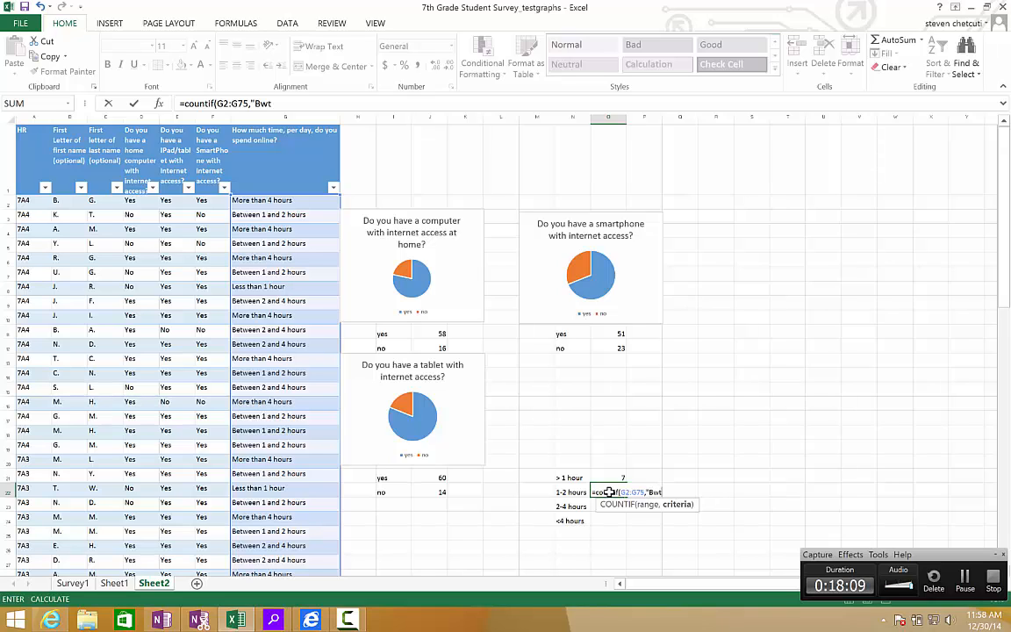
{"action": "key", "text": "BackSpace"}
{"action": "key", "text": "BackSpace"}
{"action": "type", "text": "etween 1 and 2 hours"}
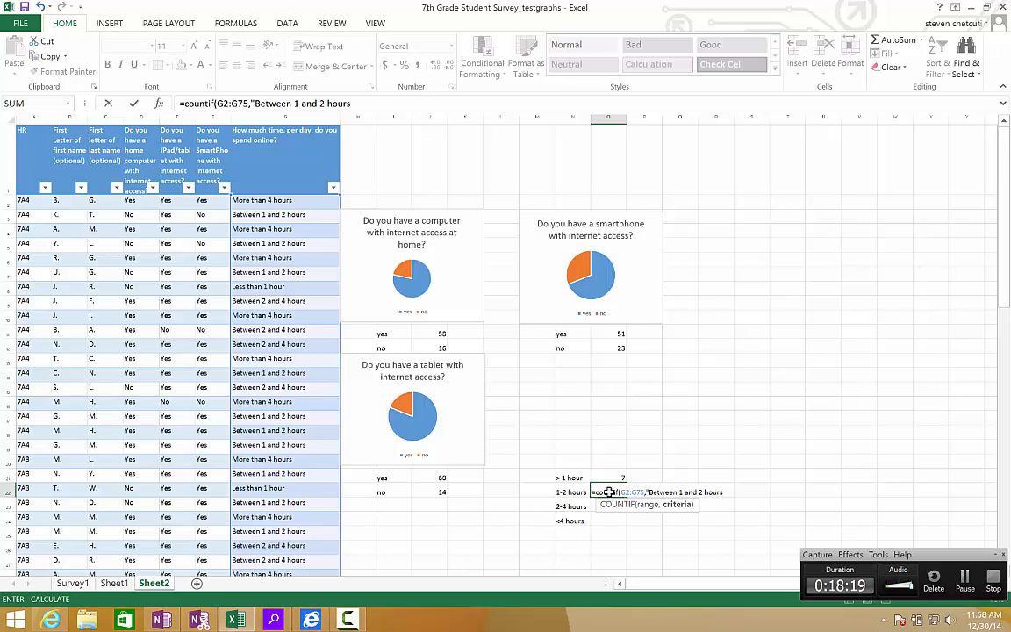
{"action": "type", "text": "\""}
{"action": "key", "text": "Return"}
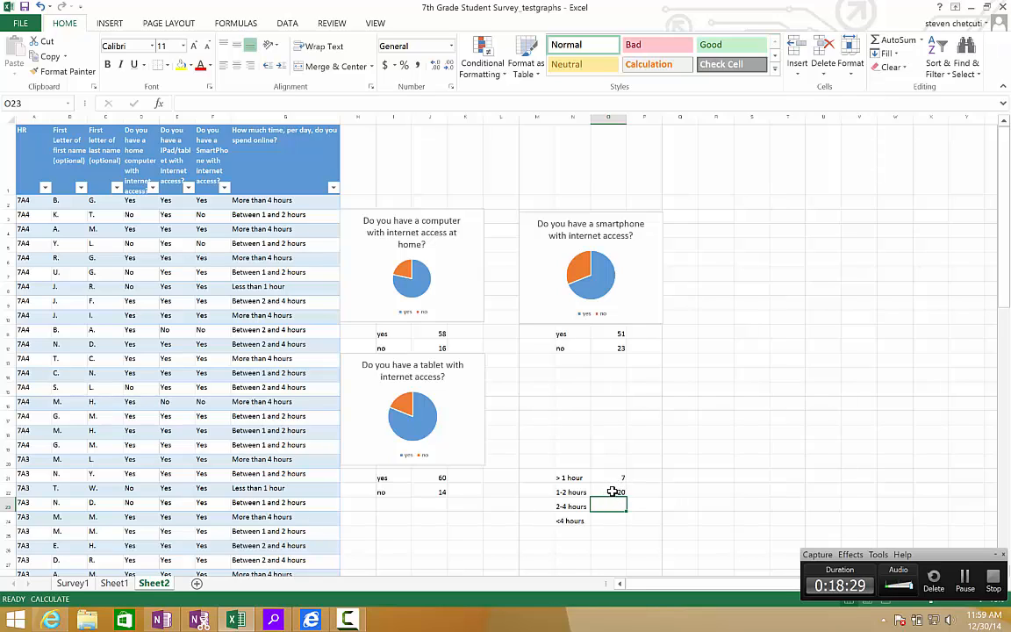
- Fill the O22 formula down to O24 and change the criterion in O23 to "Between 2 and 4 hours"
{"action": "left_click", "coordinate": [619, 493]}
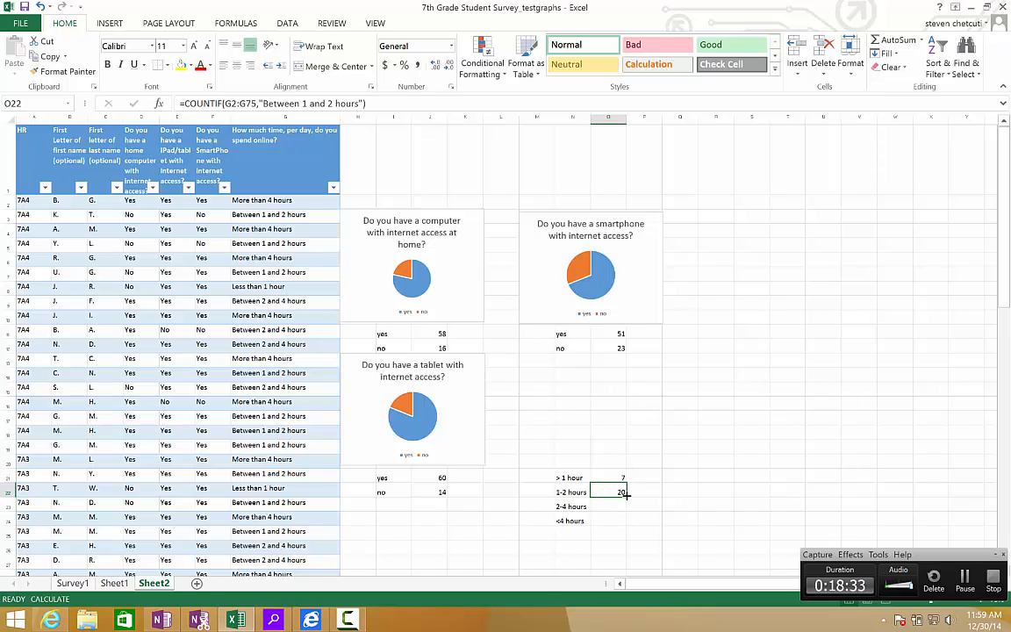
{"action": "left_click_drag", "start_coordinate": [627, 497], "coordinate": [626, 526]}
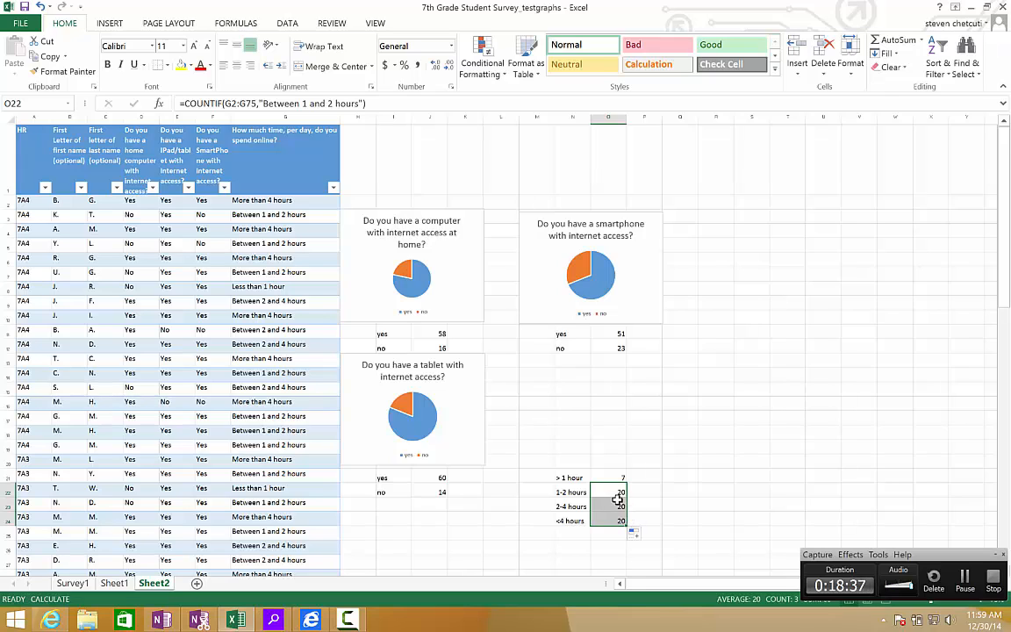
{"action": "left_click", "coordinate": [618, 506]}
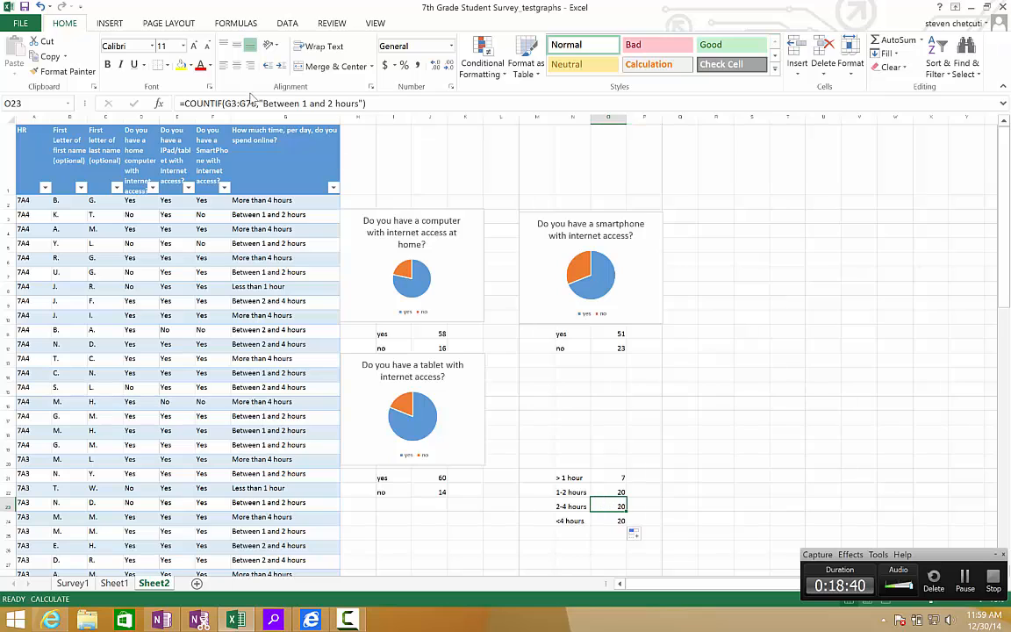
{"action": "left_click", "coordinate": [312, 103]}
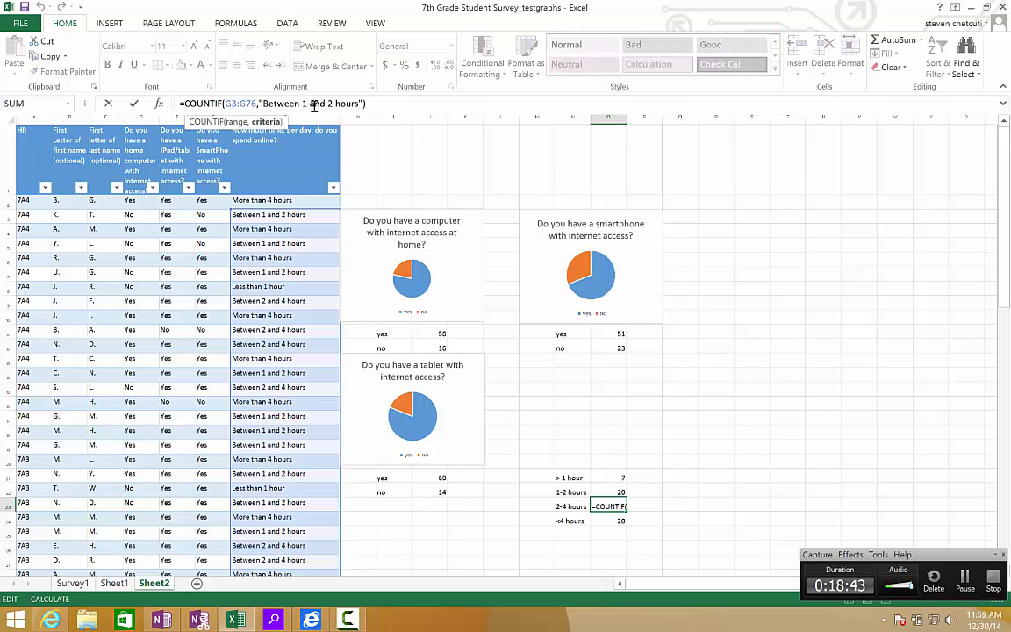
{"action": "key", "text": "BackSpace"}
{"action": "type", "text": "2"}
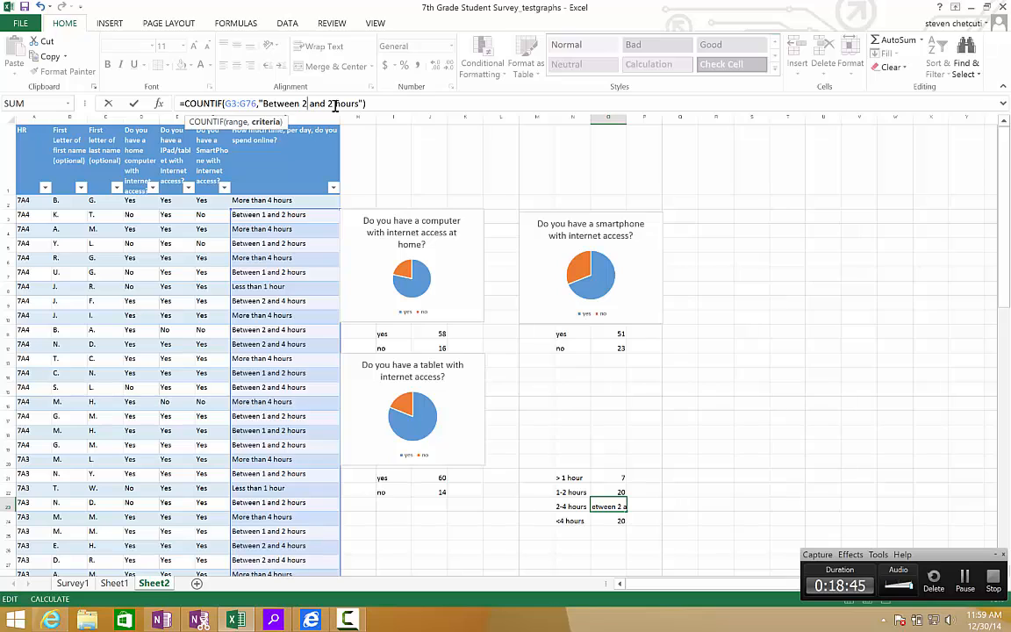
{"action": "left_click", "coordinate": [334, 104]}
{"action": "key", "text": "BackSpace"}
{"action": "type", "text": "3"}
{"action": "key", "text": "BackSpace"}
{"action": "type", "text": "4"}
- Correct the counted range in the O23 formula to G2:G75
{"action": "left_click", "coordinate": [250, 103]}
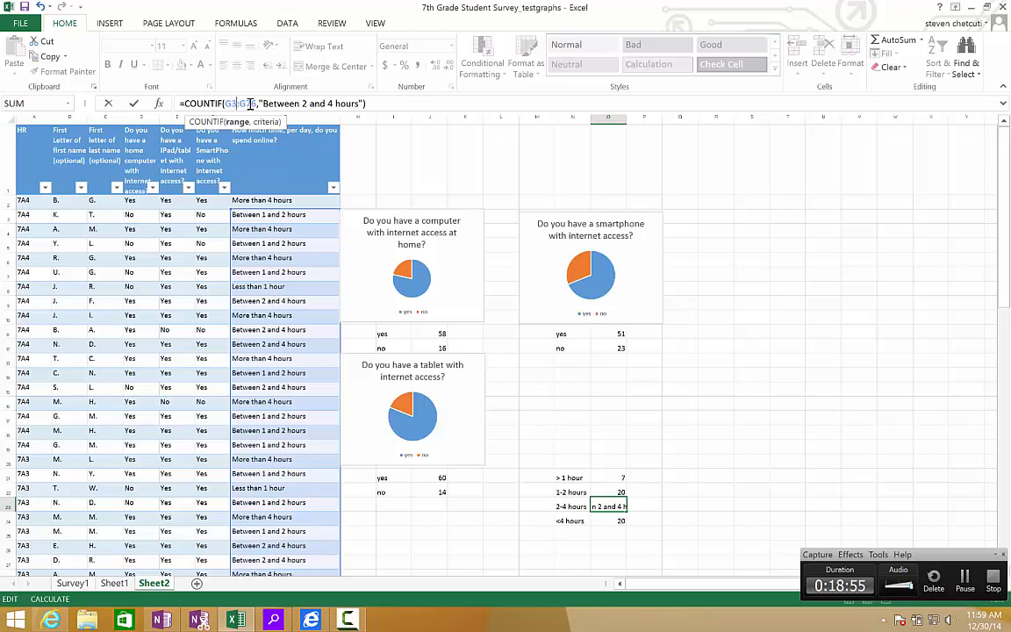
{"action": "key", "text": "BackSpace"}
{"action": "type", "text": "2"}
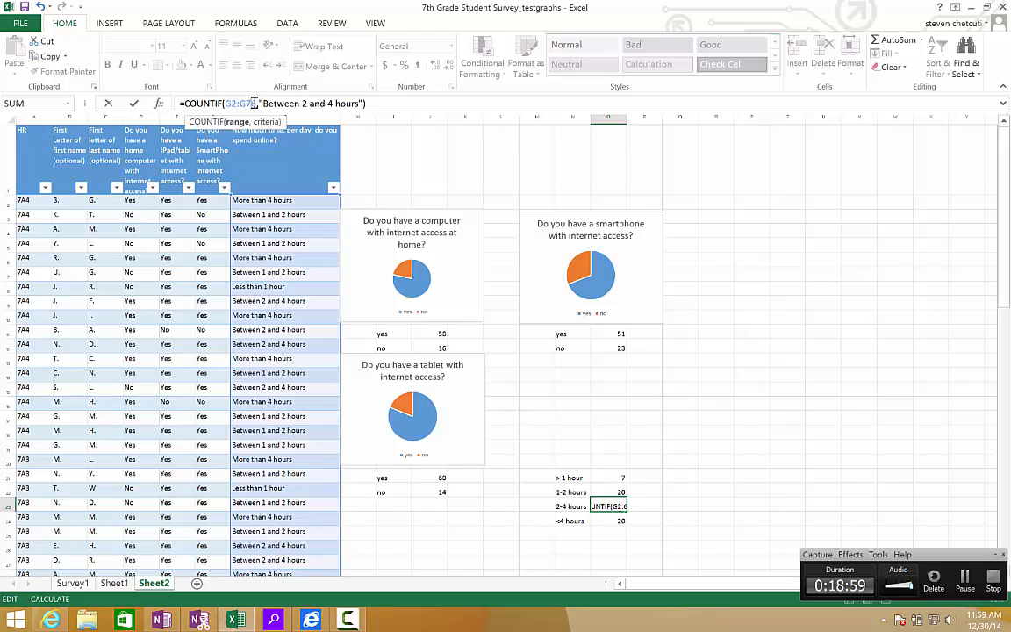
{"action": "left_click", "coordinate": [257, 104]}
{"action": "key", "text": "BackSpace"}
{"action": "type", "text": "5"}
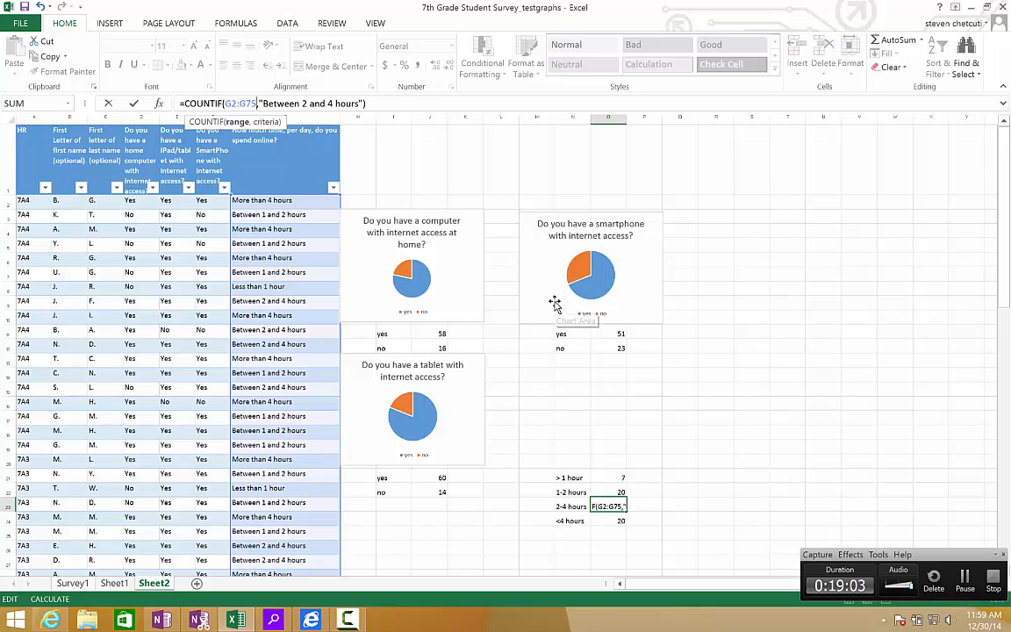
{"action": "key", "text": "Return"}
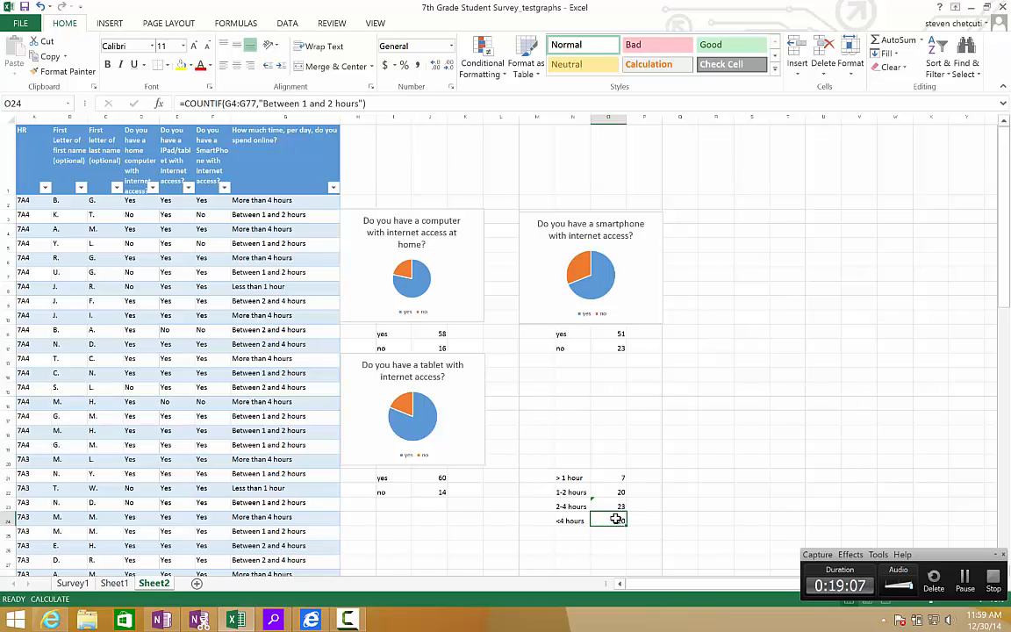
- Correct the counted range in the O24 COUNTIF formula to G2:G75
{"action": "left_click", "coordinate": [239, 103]}
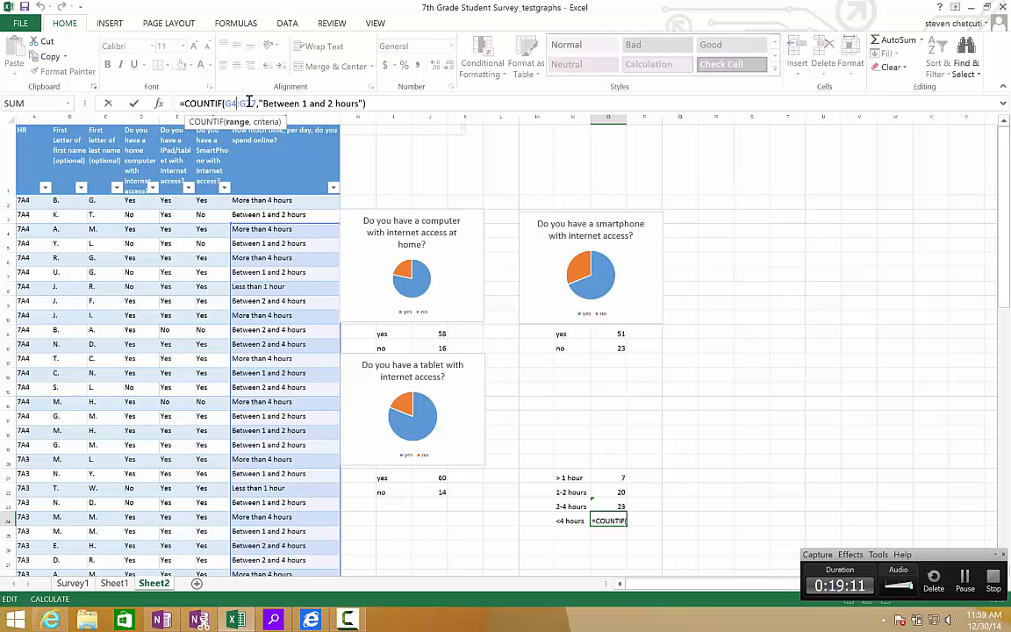
{"action": "key", "text": "BackSpace"}
{"action": "type", "text": "2"}
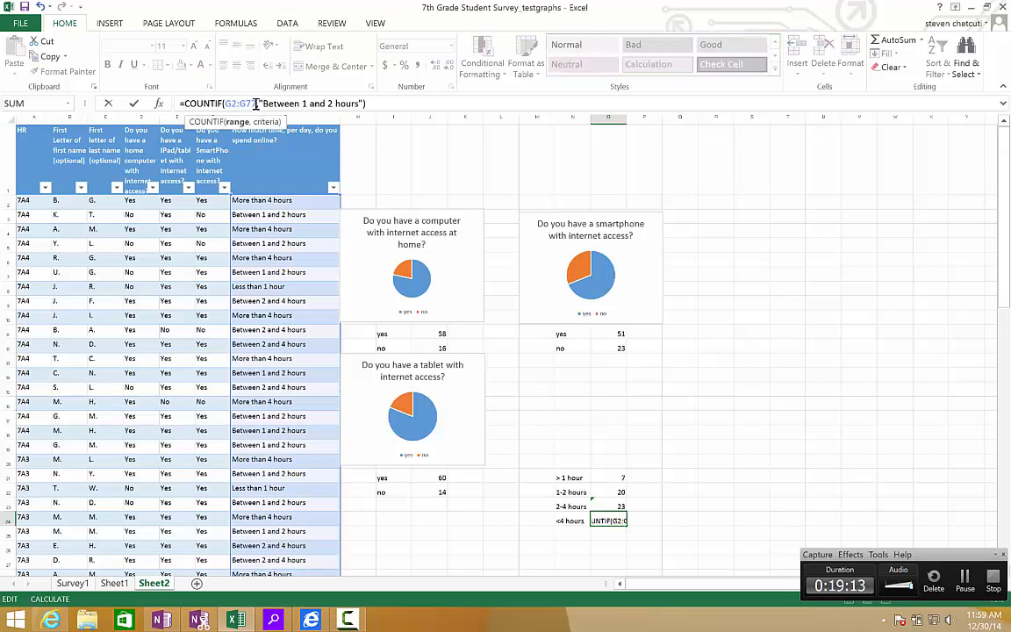
{"action": "left_click", "coordinate": [255, 104]}
{"action": "key", "text": "BackSpace"}
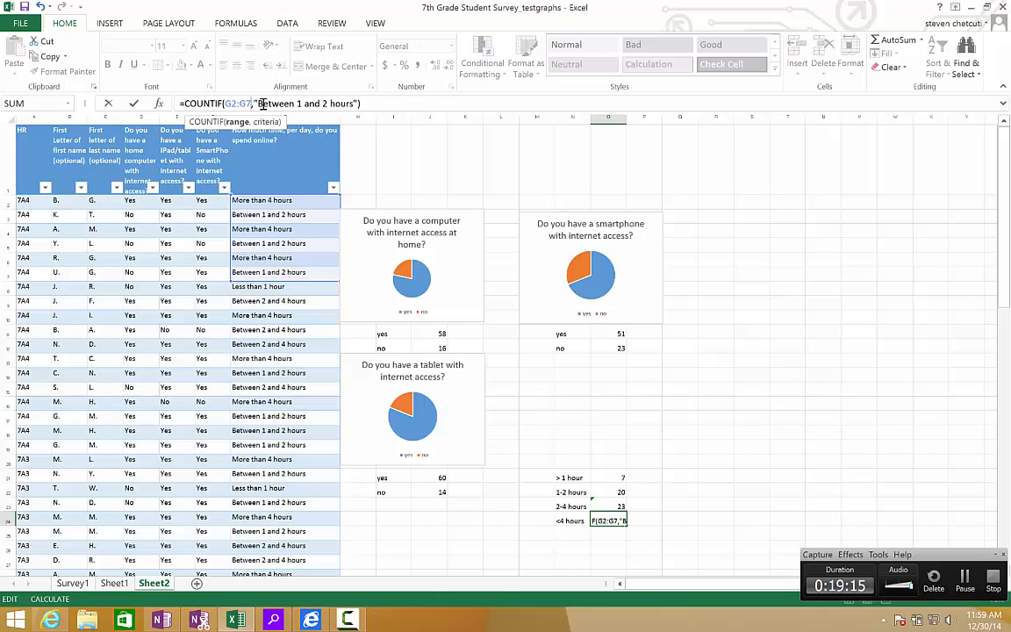
{"action": "key", "text": "BackSpace"}
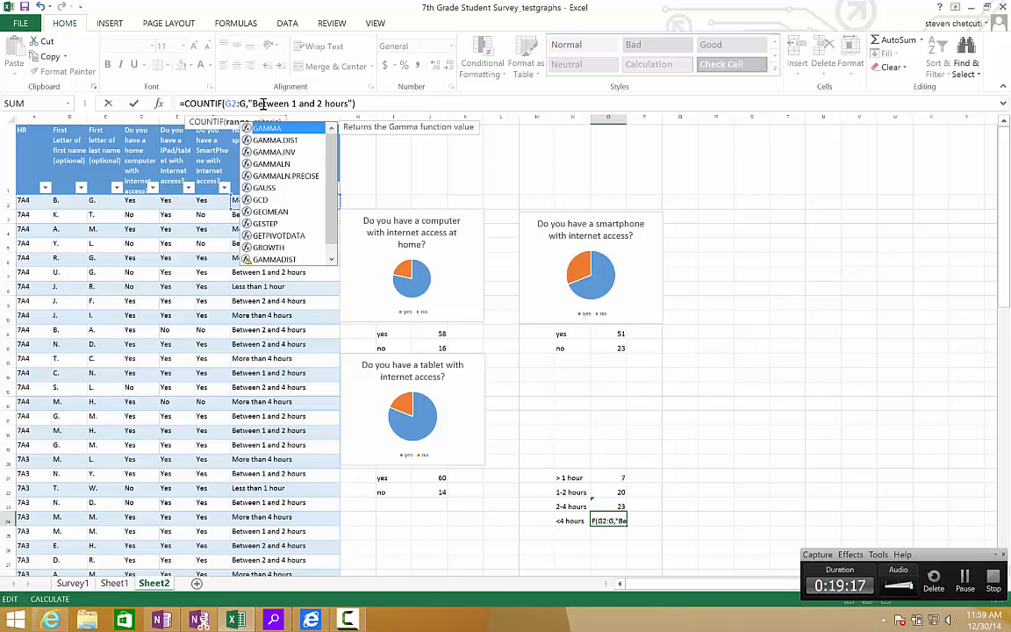
{"action": "type", "text": "75"}
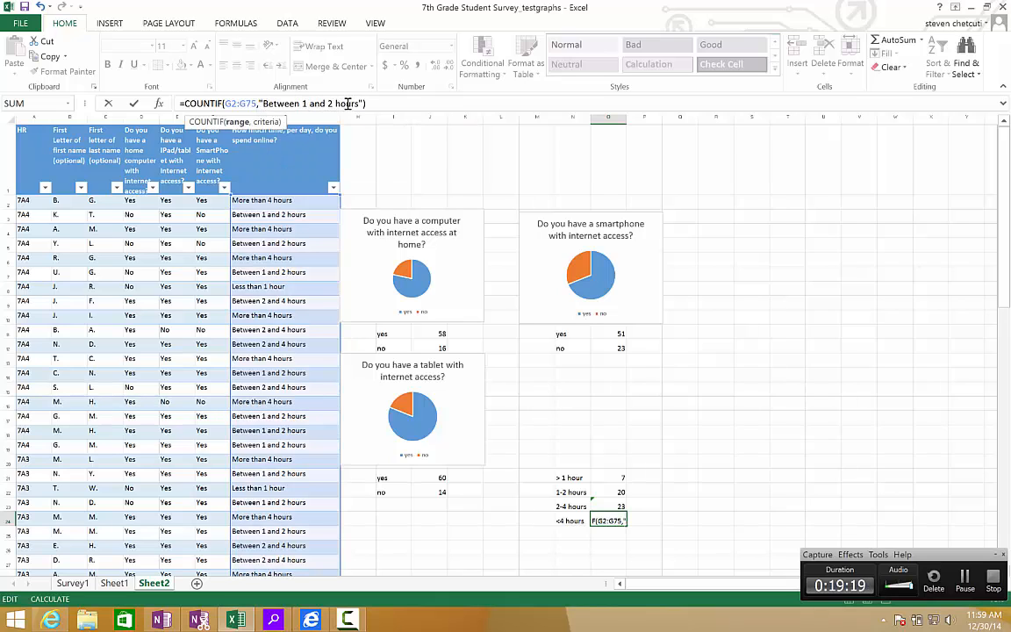
- Change the criterion in the O24 formula to "More than 4 hours" and enter the formula
{"action": "left_click_drag", "start_coordinate": [334, 103], "coordinate": [237, 88]}
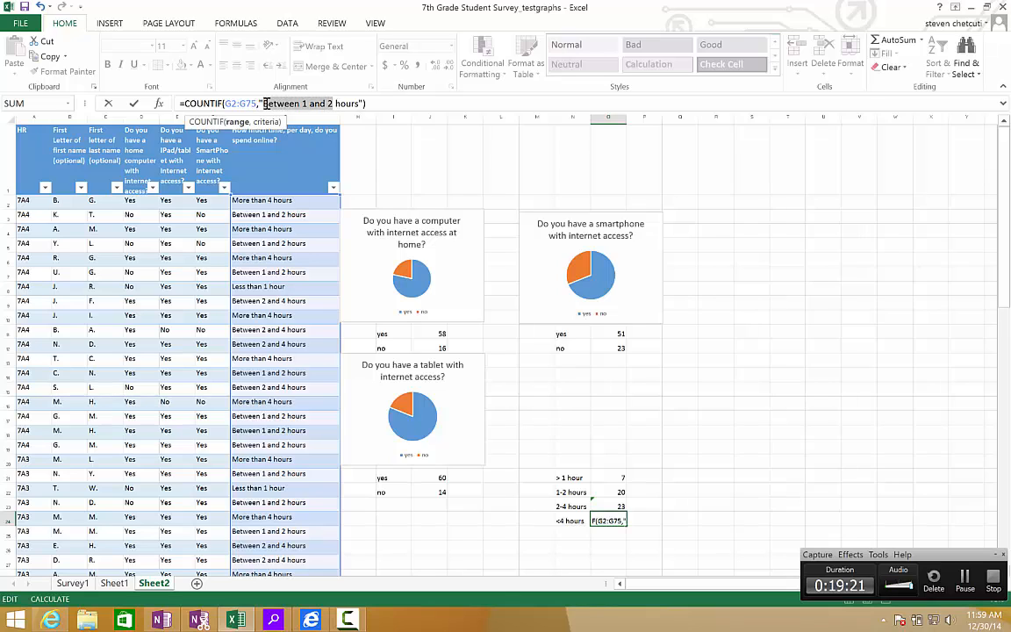
{"action": "type", "text": "More than"}
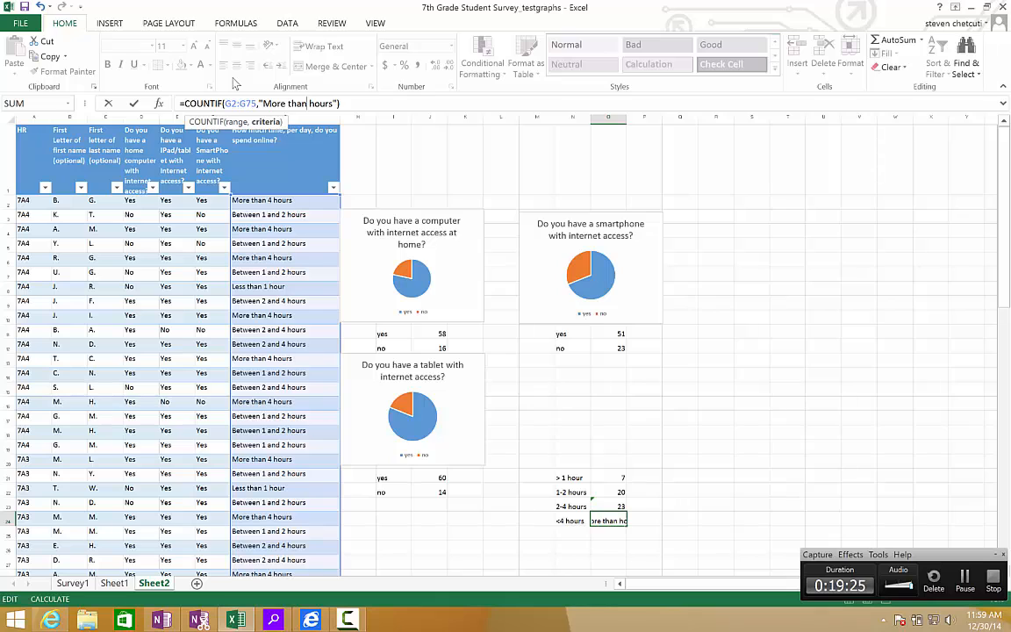
{"action": "type", "text": "4"}
{"action": "key", "text": "Return"}
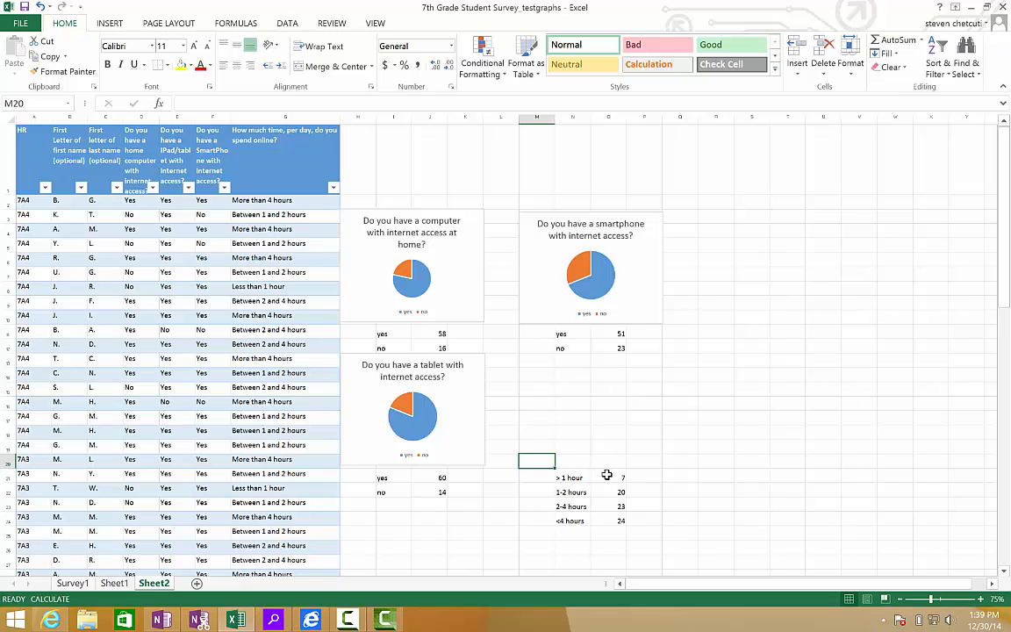
- Insert a basic 2-D pie chart from the online time labels and counts in N21:O24
{"action": "left_click", "coordinate": [572, 479]}
{"action": "left_click_drag", "start_coordinate": [612, 480], "coordinate": [611, 520]}
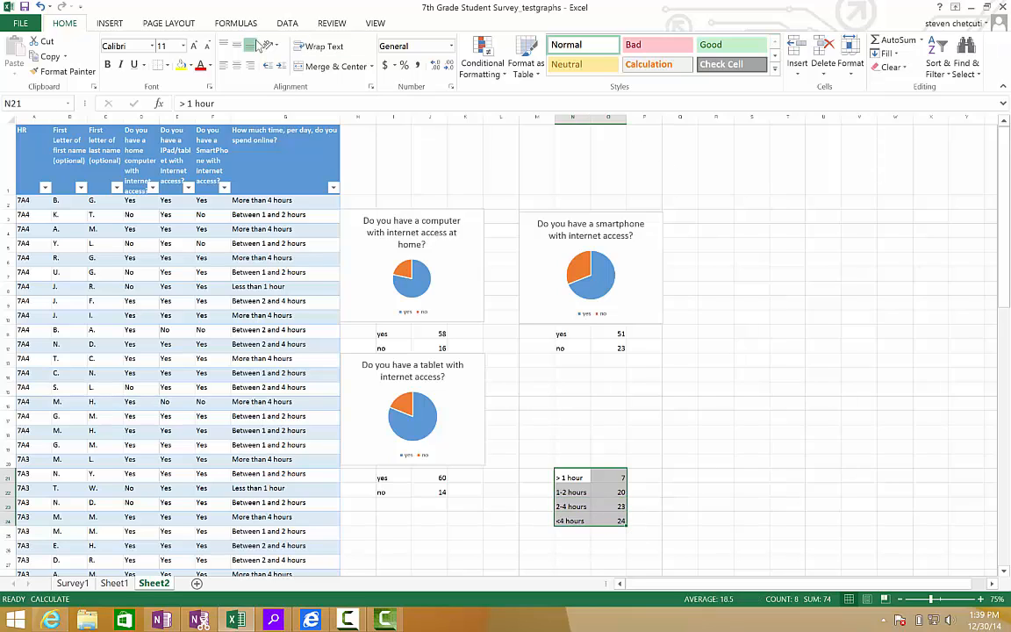
{"action": "left_click", "coordinate": [108, 24]}
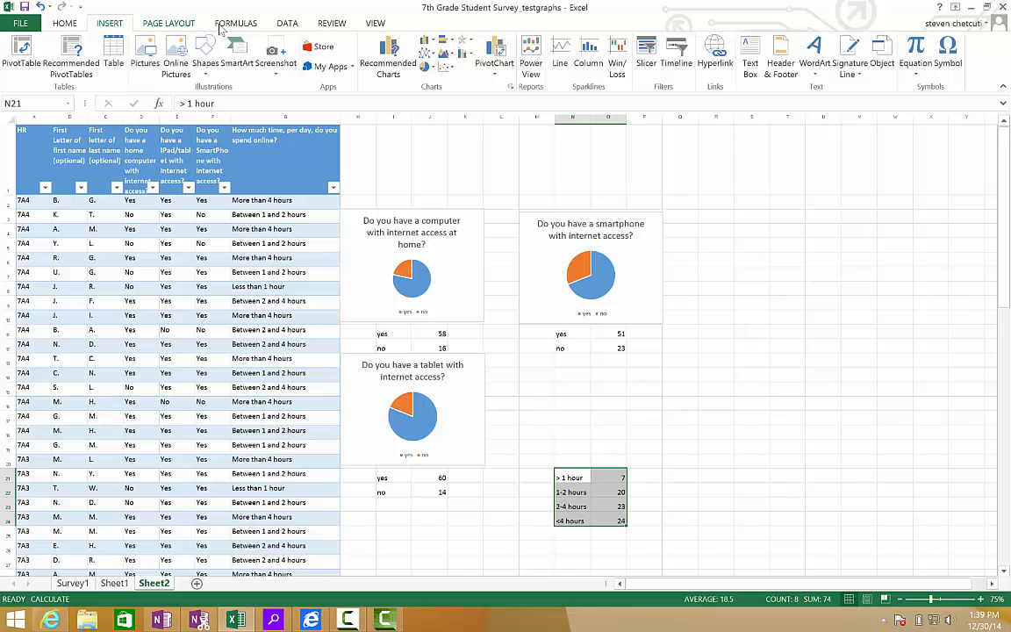
{"action": "left_click", "coordinate": [426, 67]}
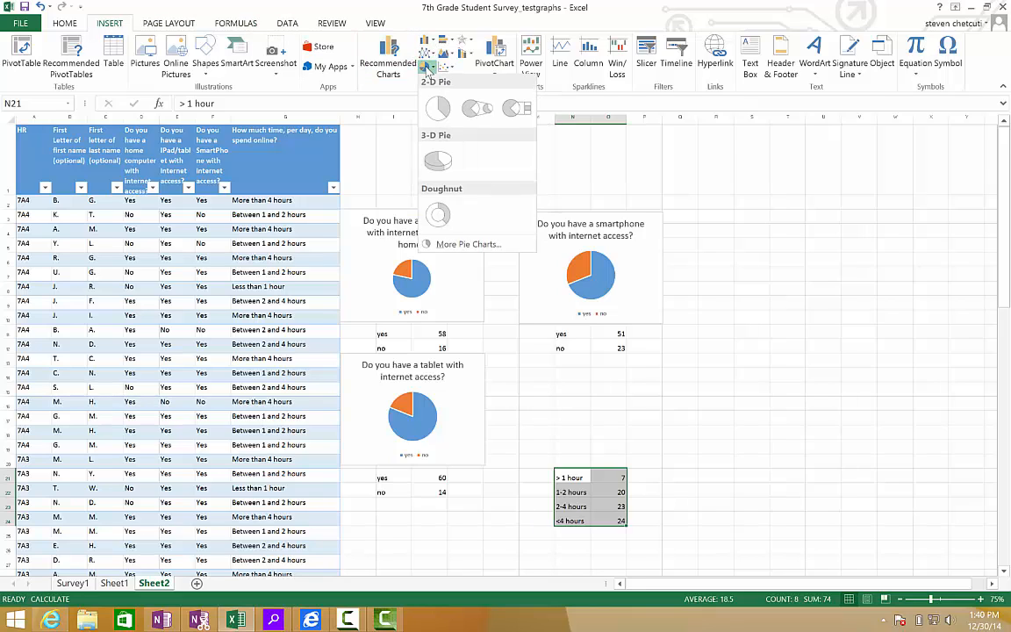
{"action": "left_click", "coordinate": [430, 107]}
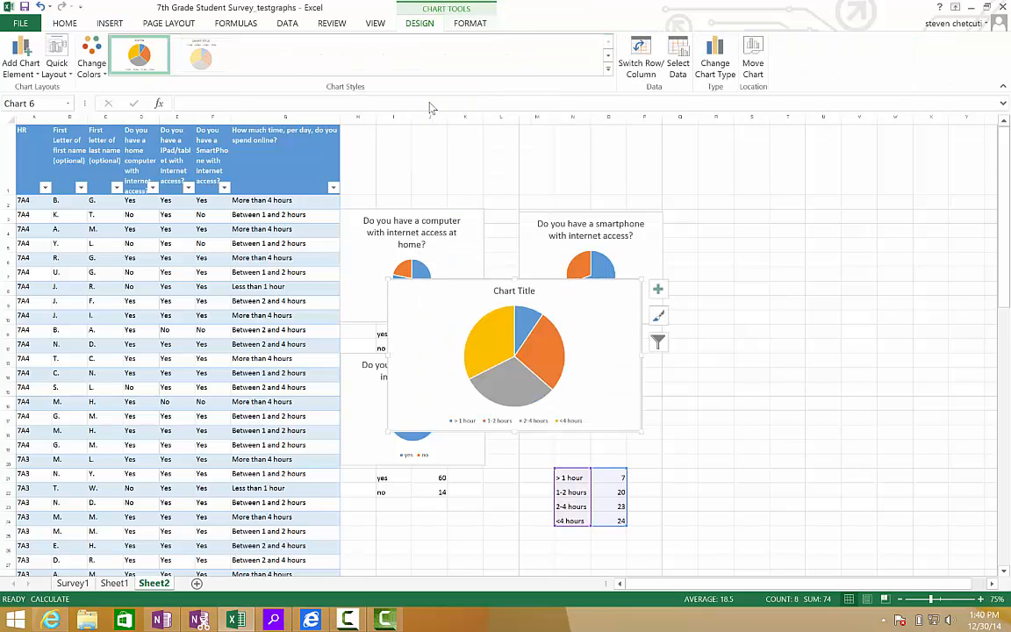
- Replace the new pie chart's title with "How much time , per day?"
{"action": "left_click", "coordinate": [512, 291]}
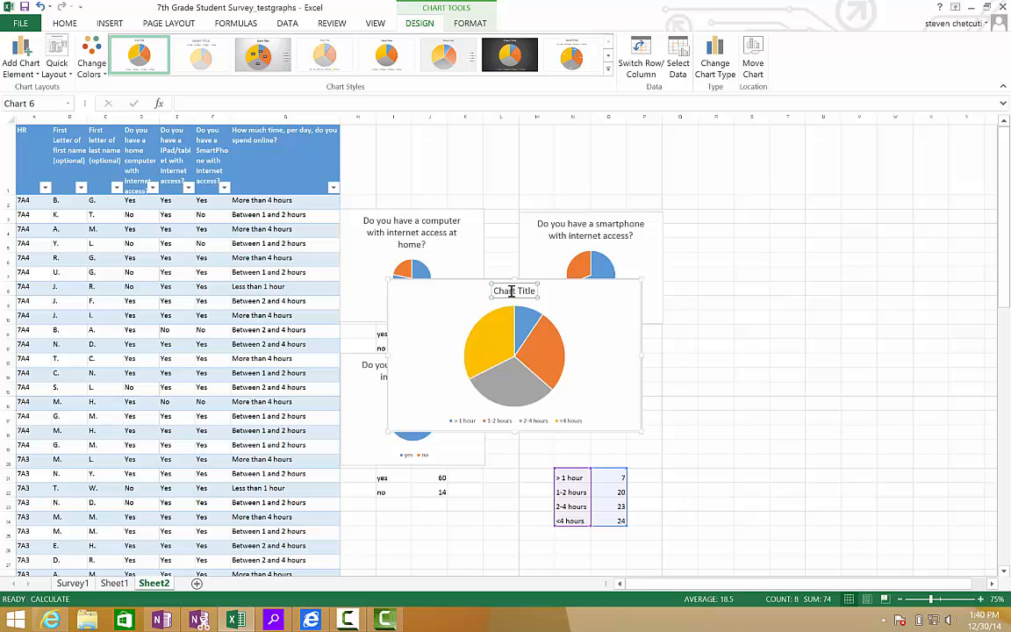
{"action": "triple_click", "coordinate": [514, 291]}
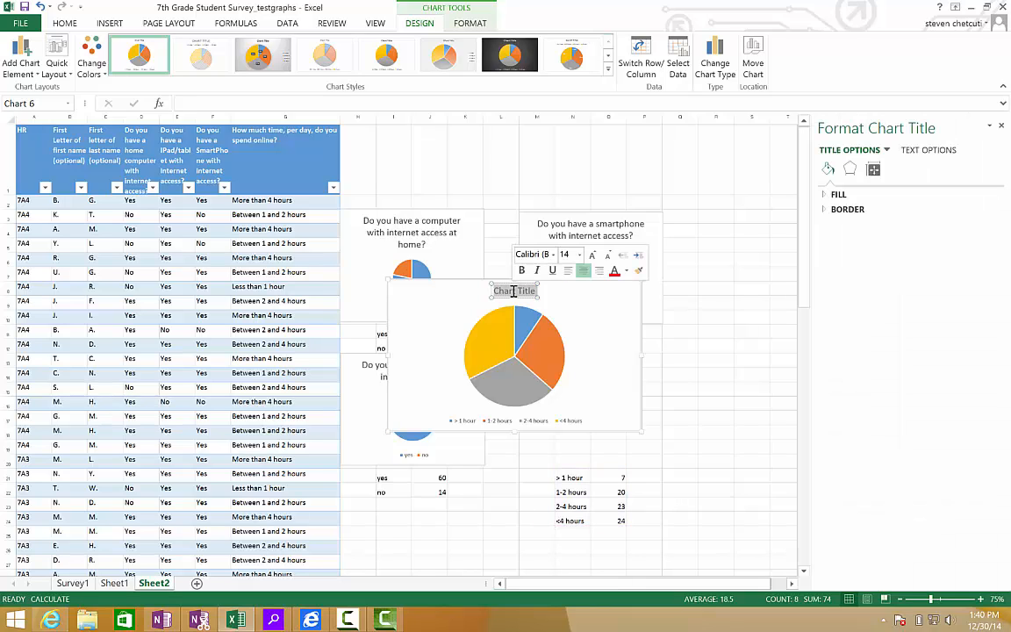
{"action": "type", "text": "How mu"}
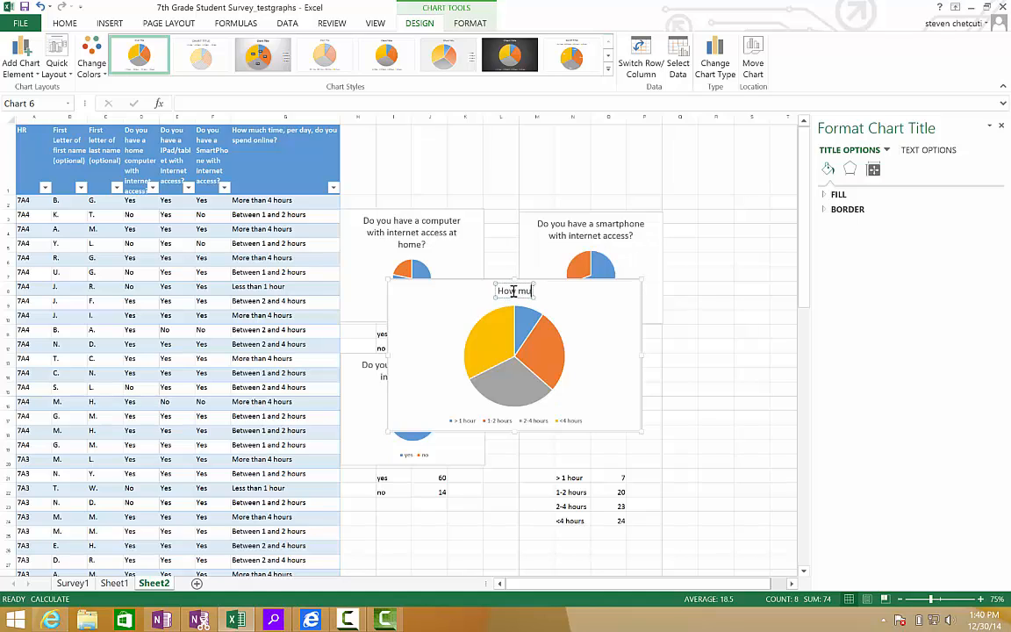
{"action": "type", "text": "sch time"}
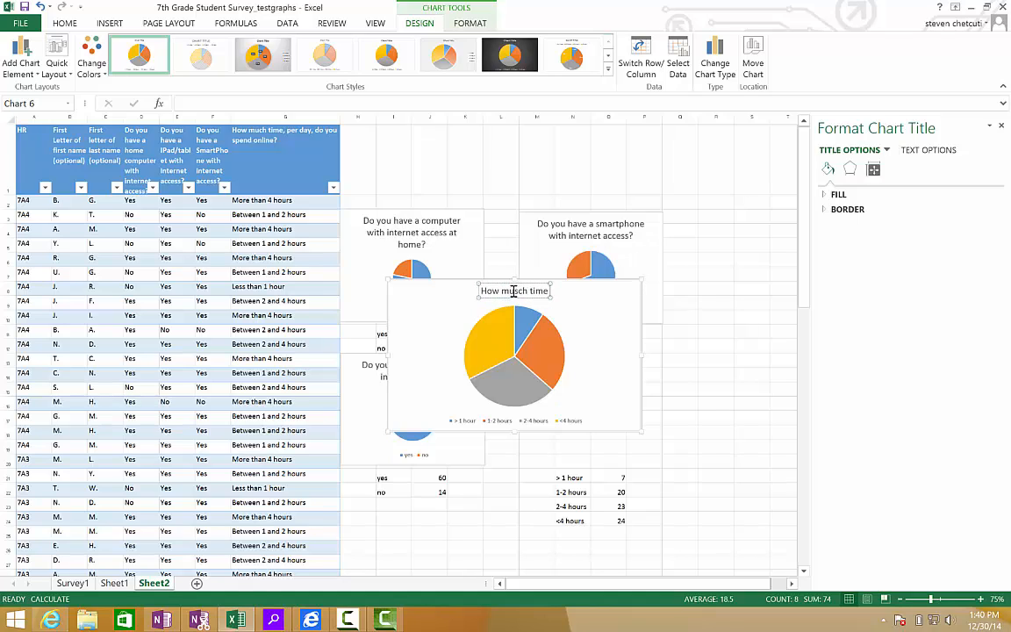
{"action": "type", "text": " , per"}
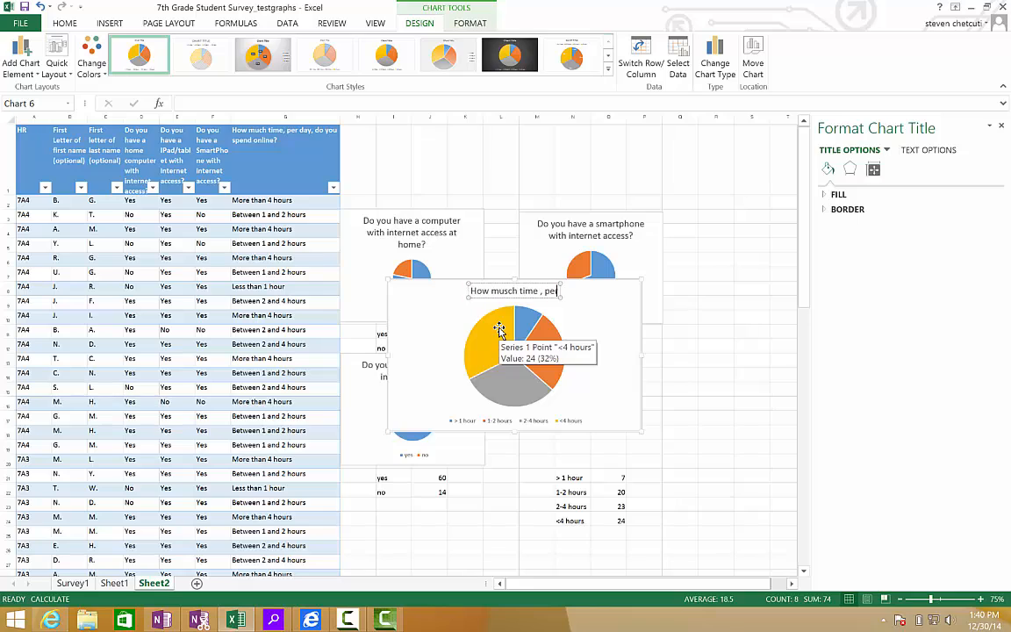
{"action": "type", "text": " day"}
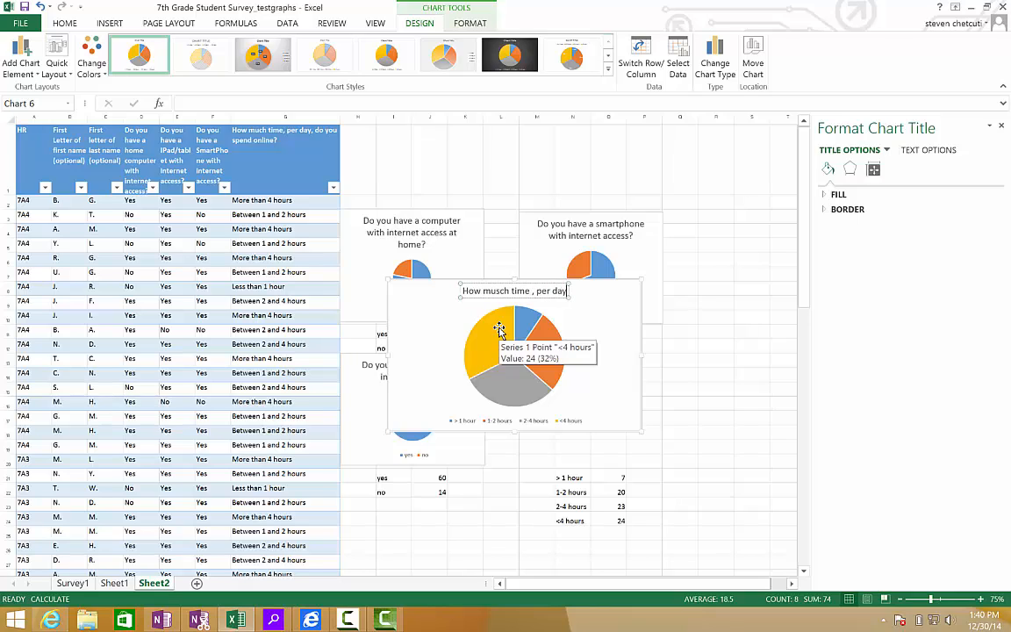
{"action": "type", "text": "?"}
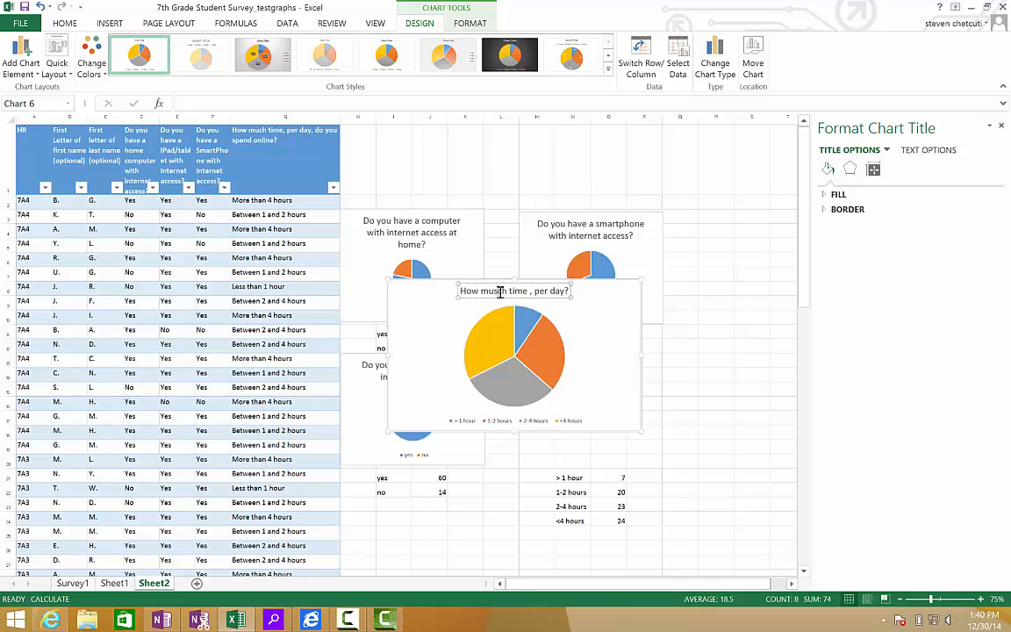
{"action": "left_click", "coordinate": [498, 292]}
{"action": "key", "text": "BackSpace"}
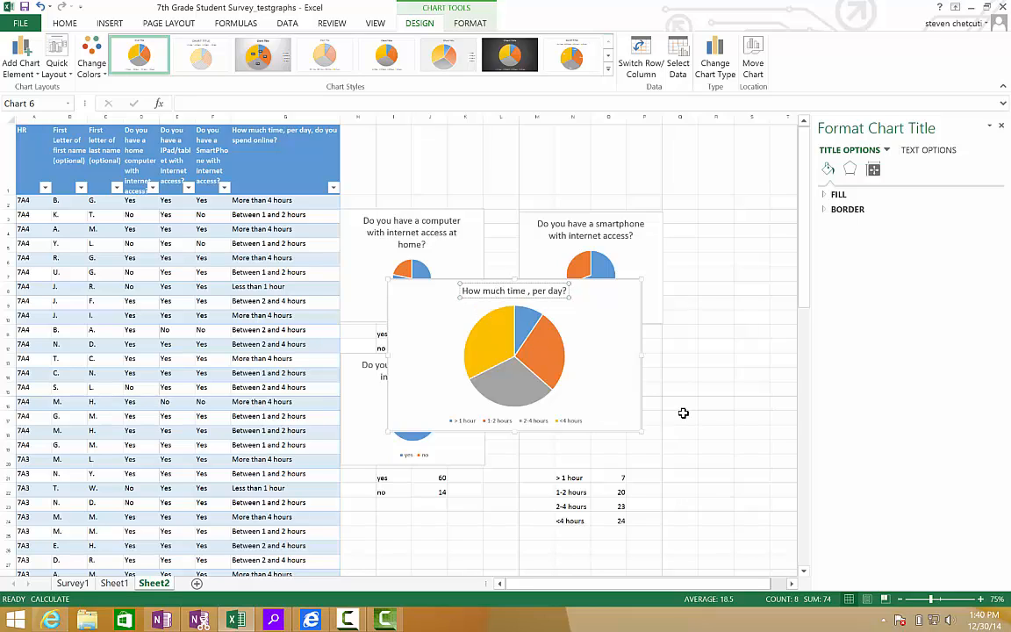
- Shrink the new pie chart to the size of the home computer chart and place it below the smartphone chart, above its tallies
{"action": "left_click_drag", "start_coordinate": [593, 343], "coordinate": [545, 270]}
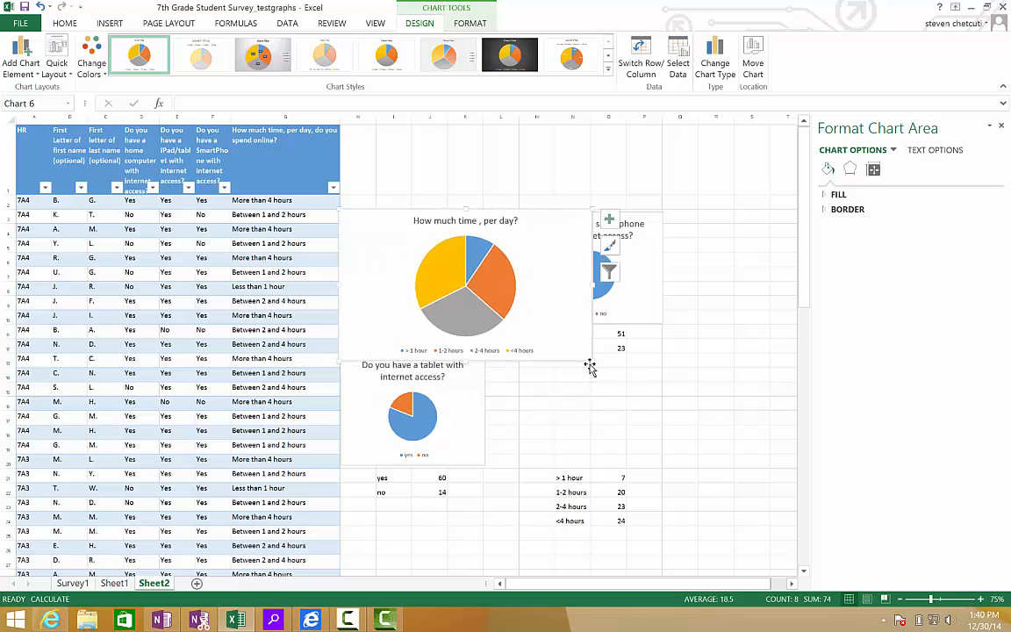
{"action": "left_click_drag", "start_coordinate": [591, 360], "coordinate": [481, 321]}
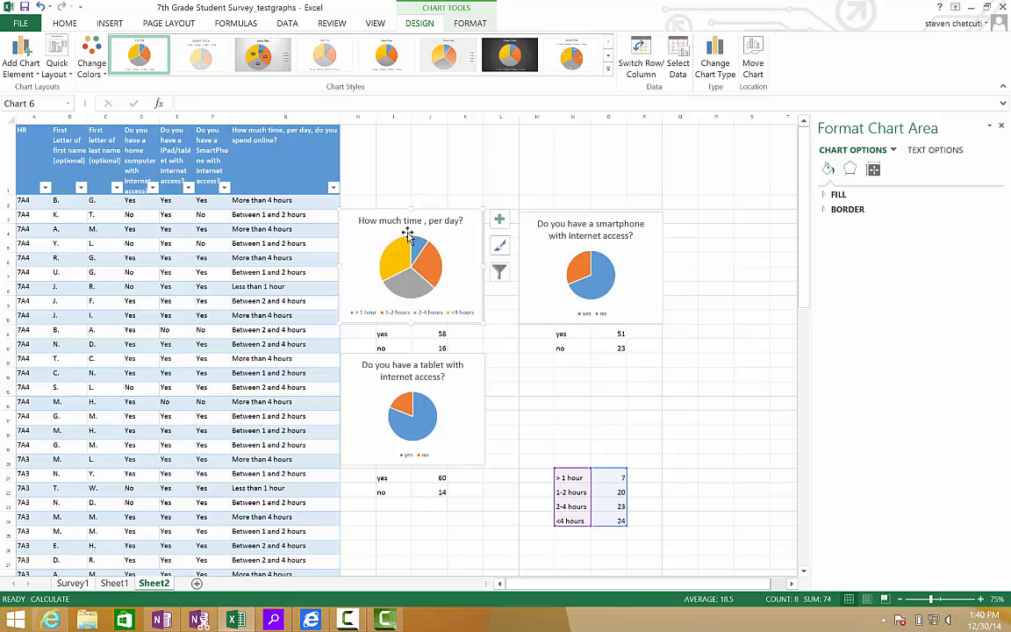
{"action": "mouse_move", "coordinate": [368, 245]}
{"action": "left_mouse_down"}
{"action": "mouse_move", "coordinate": [591, 370]}
{"action": "mouse_move", "coordinate": [546, 387]}
{"action": "left_mouse_up"}
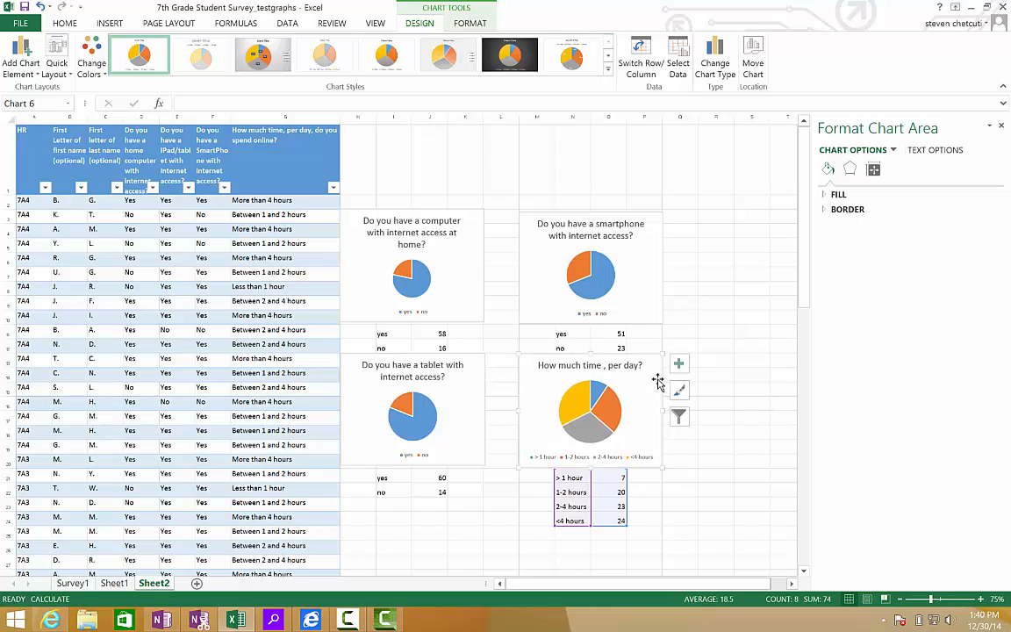